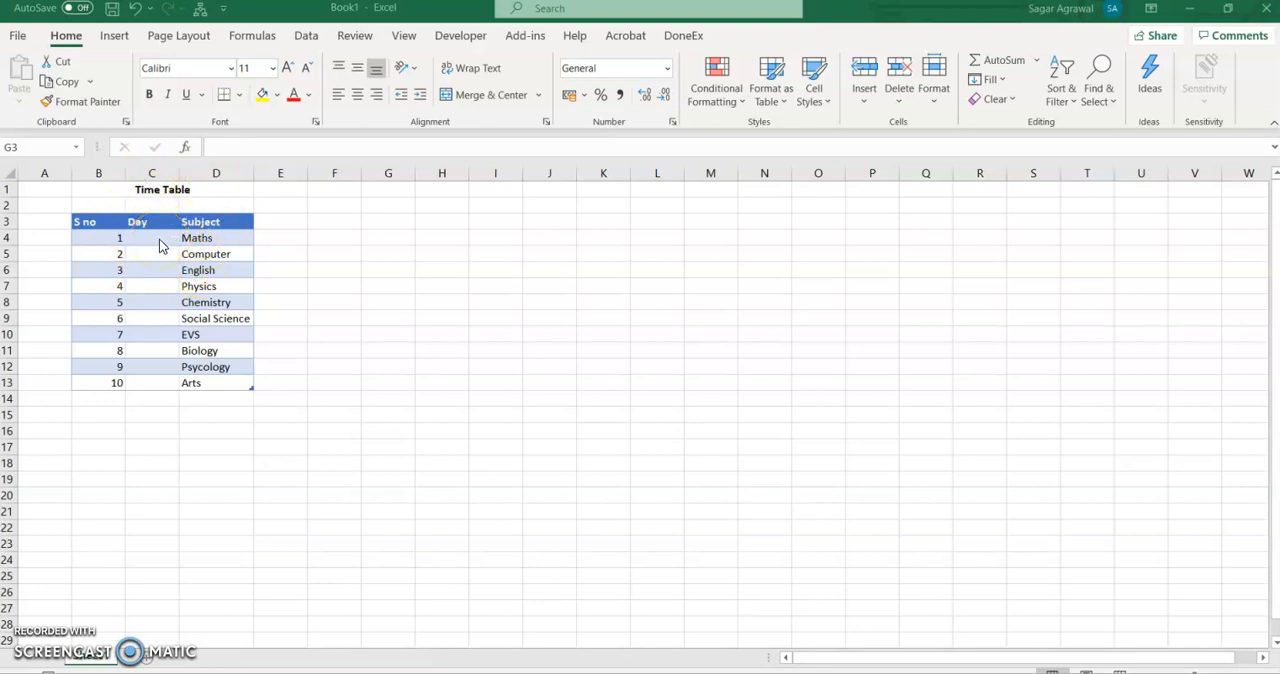
left_click(158, 240)
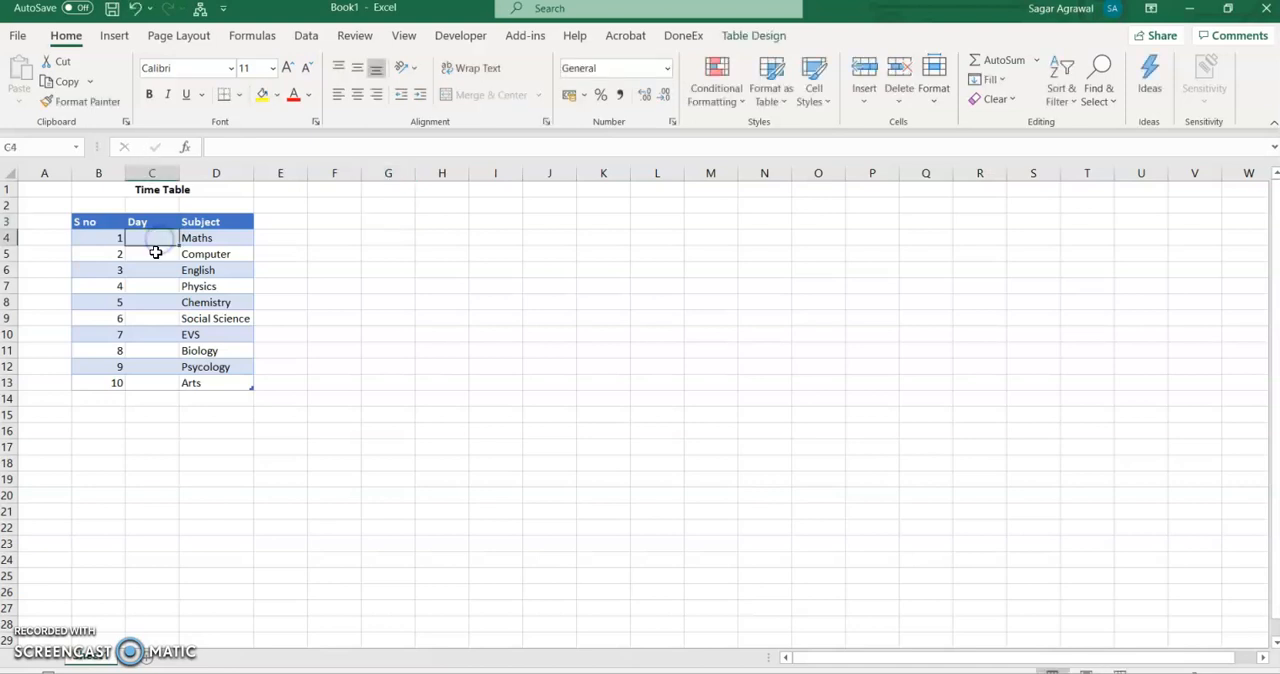
left_click(156, 256)
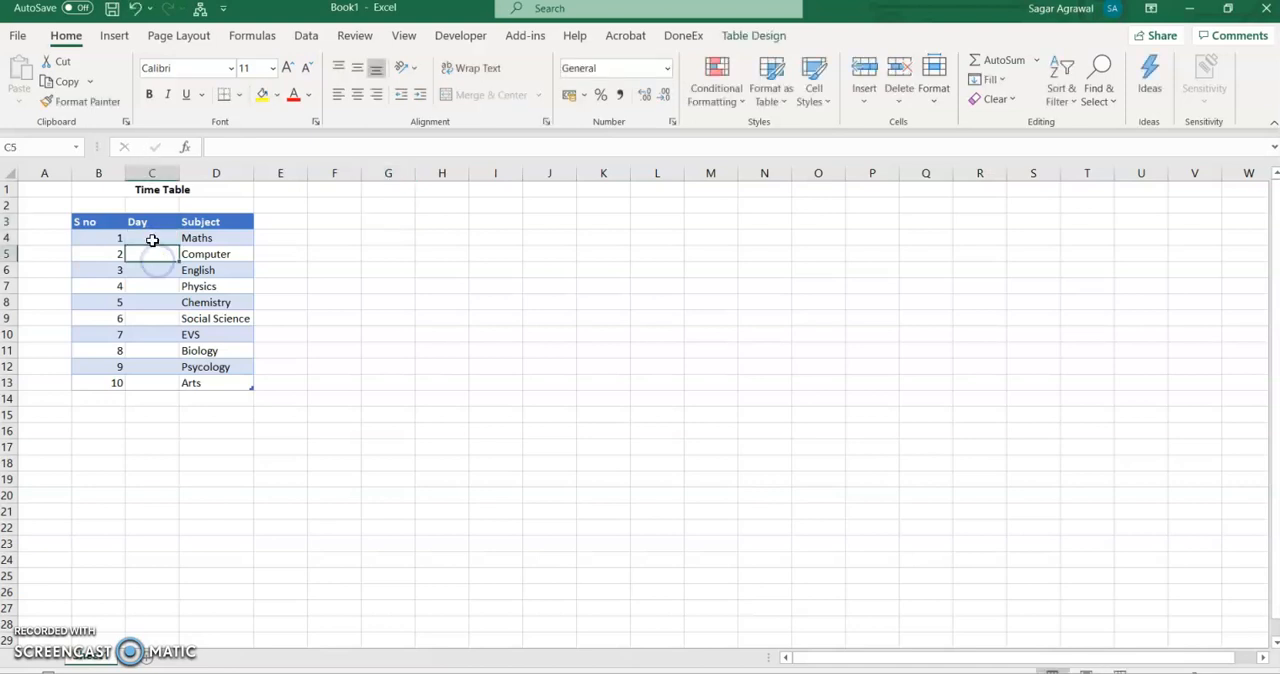
left_click(156, 270)
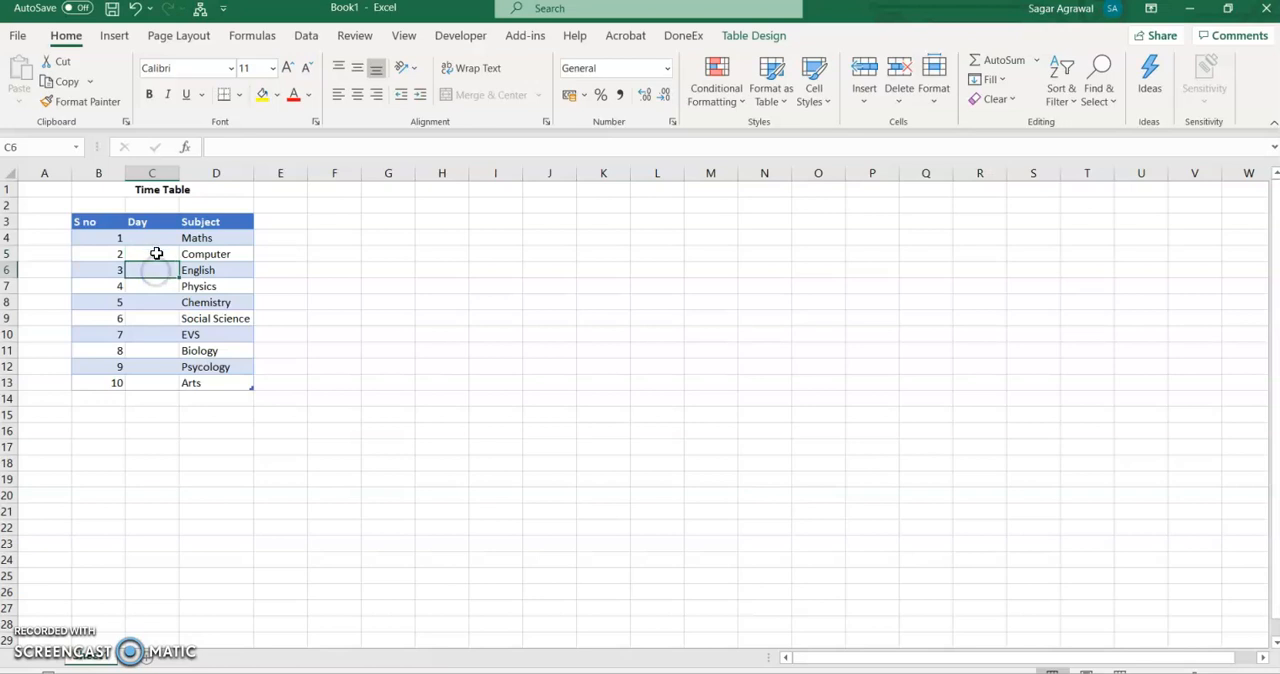
left_click(158, 240)
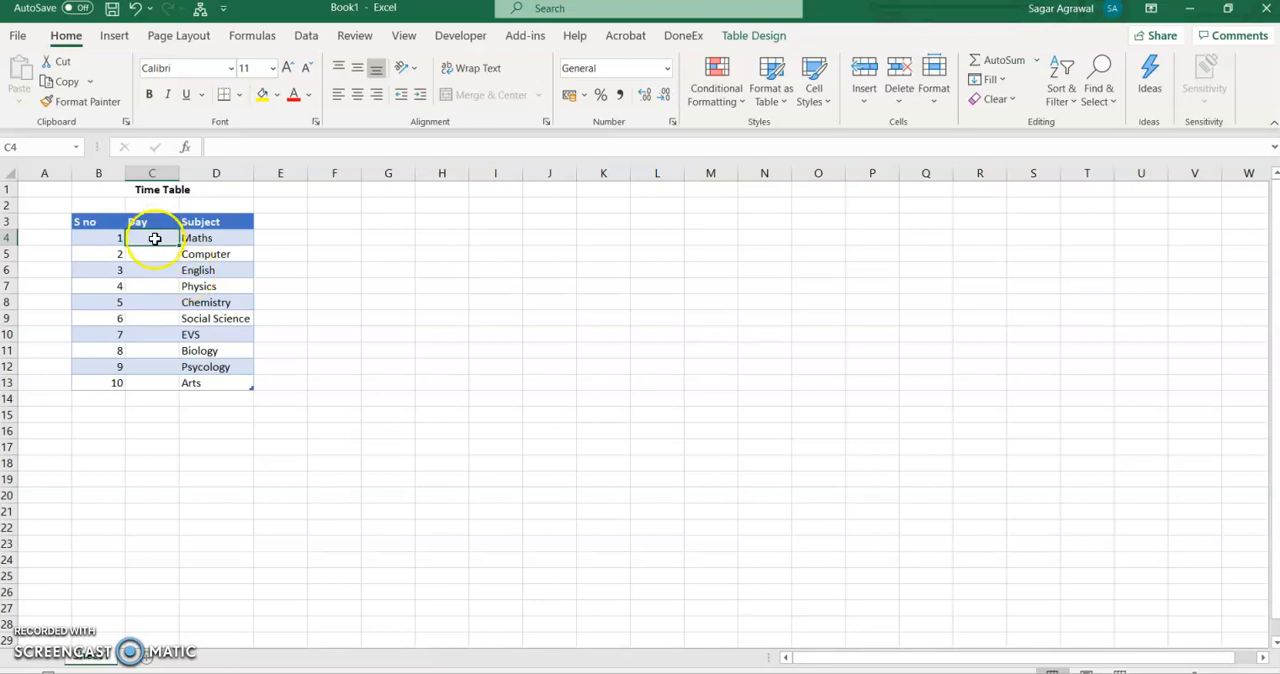
left_click_drag(155, 239, 152, 366)
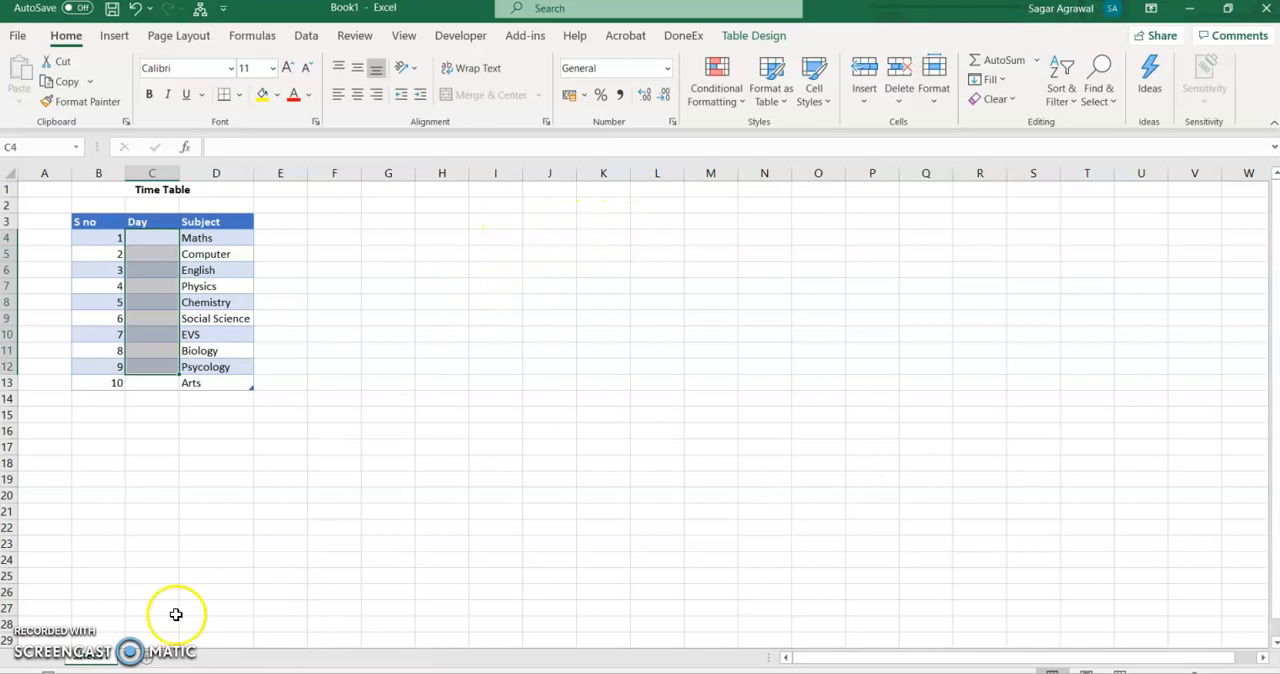
- Add a new worksheet and enter Monday in cell C2
left_click(147, 663)
left_click(157, 203)
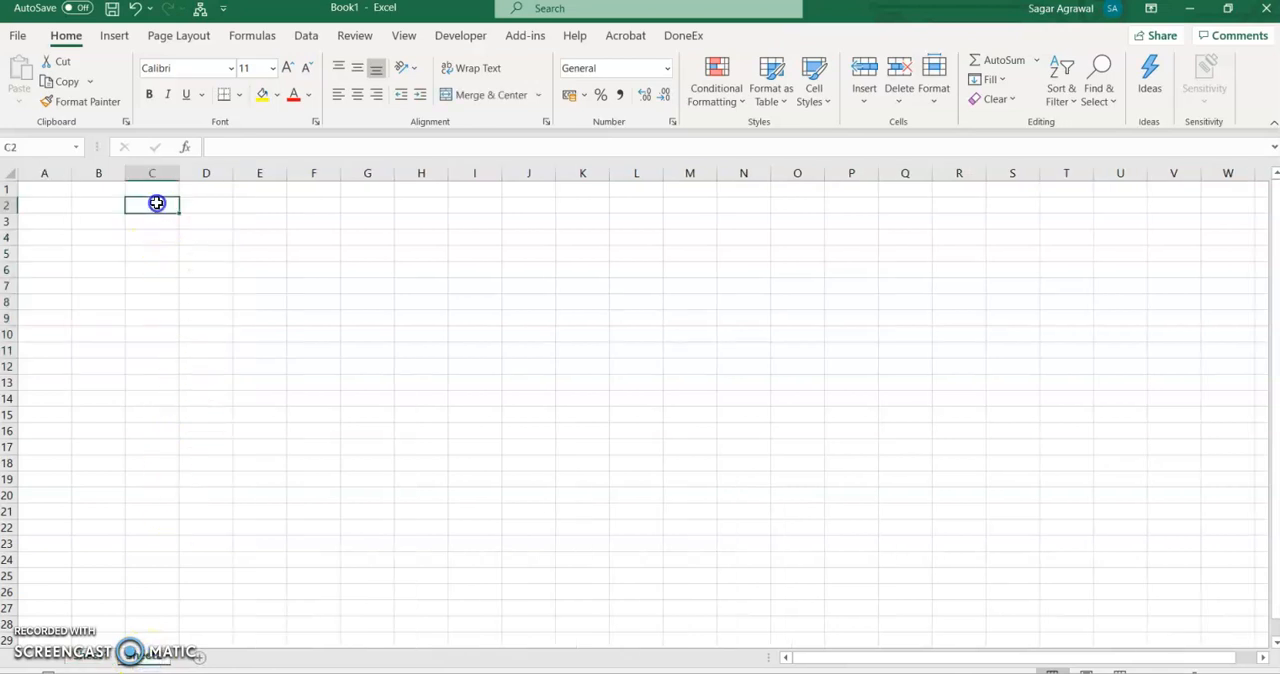
type("Monday")
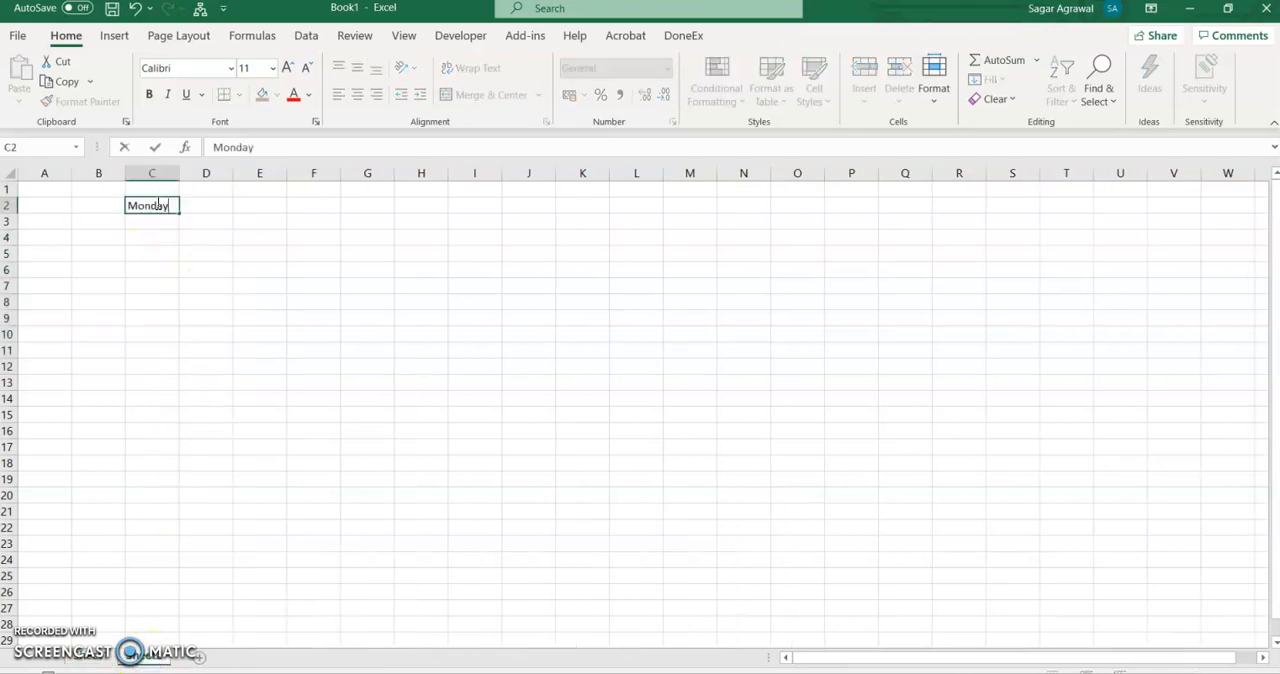
key("Return")
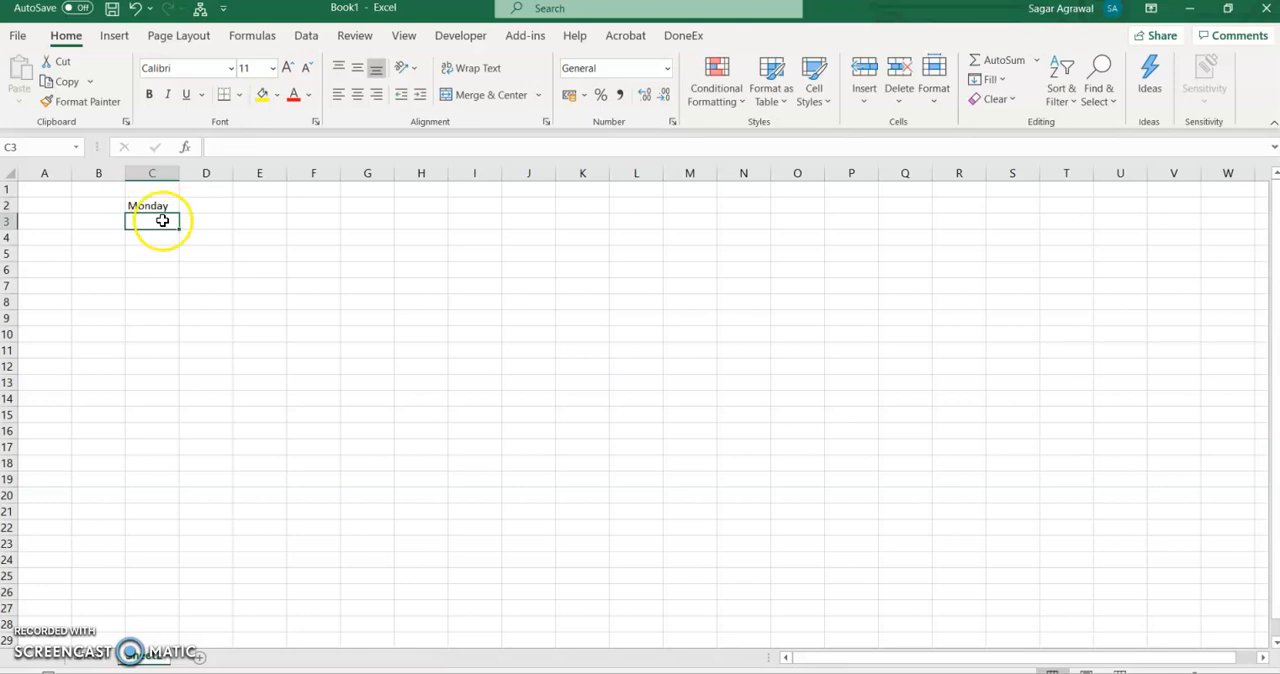
- Autofill the weekdays from Monday in C2 through Sunday in C8, and fit column C's width to its contents
type("Tues")
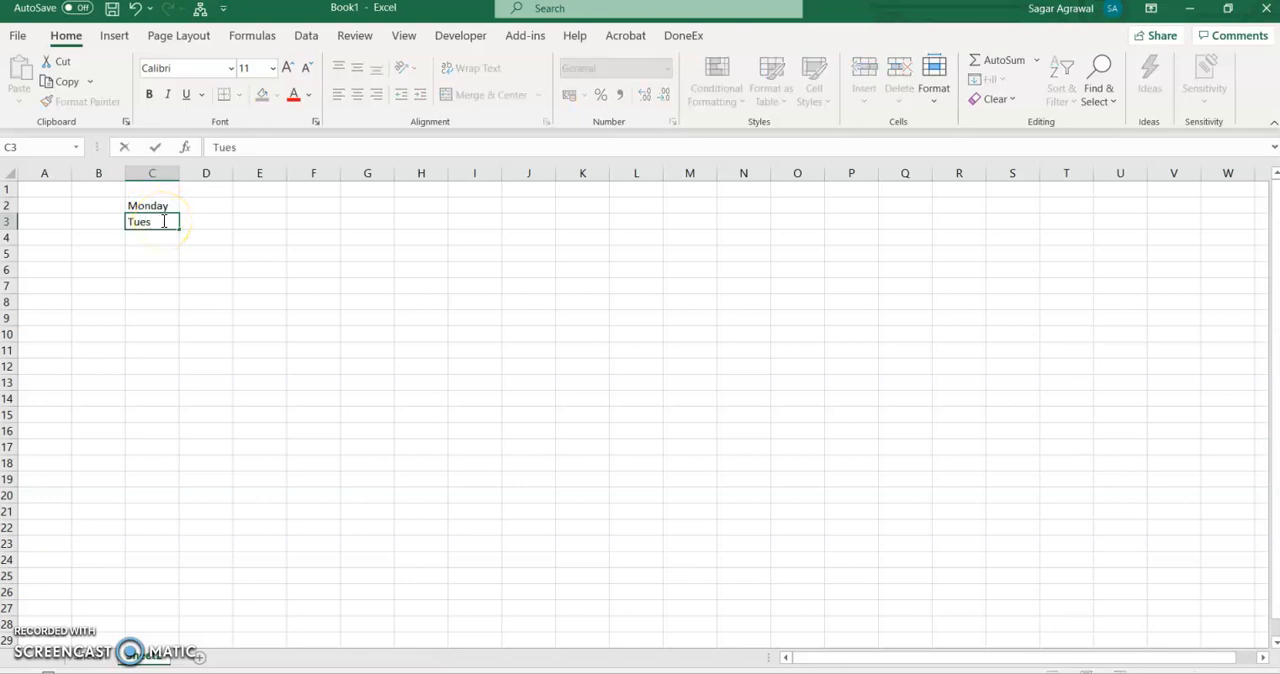
key("Escape")
left_click(165, 206)
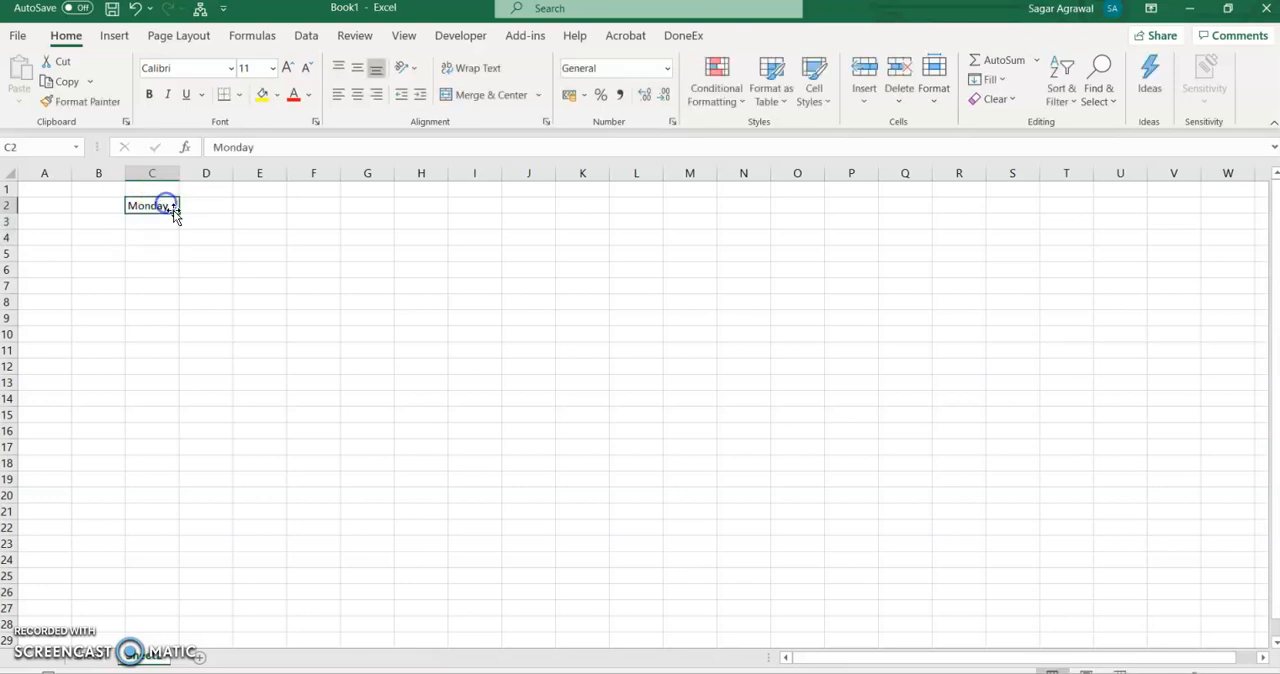
left_click_drag(179, 214, 179, 306)
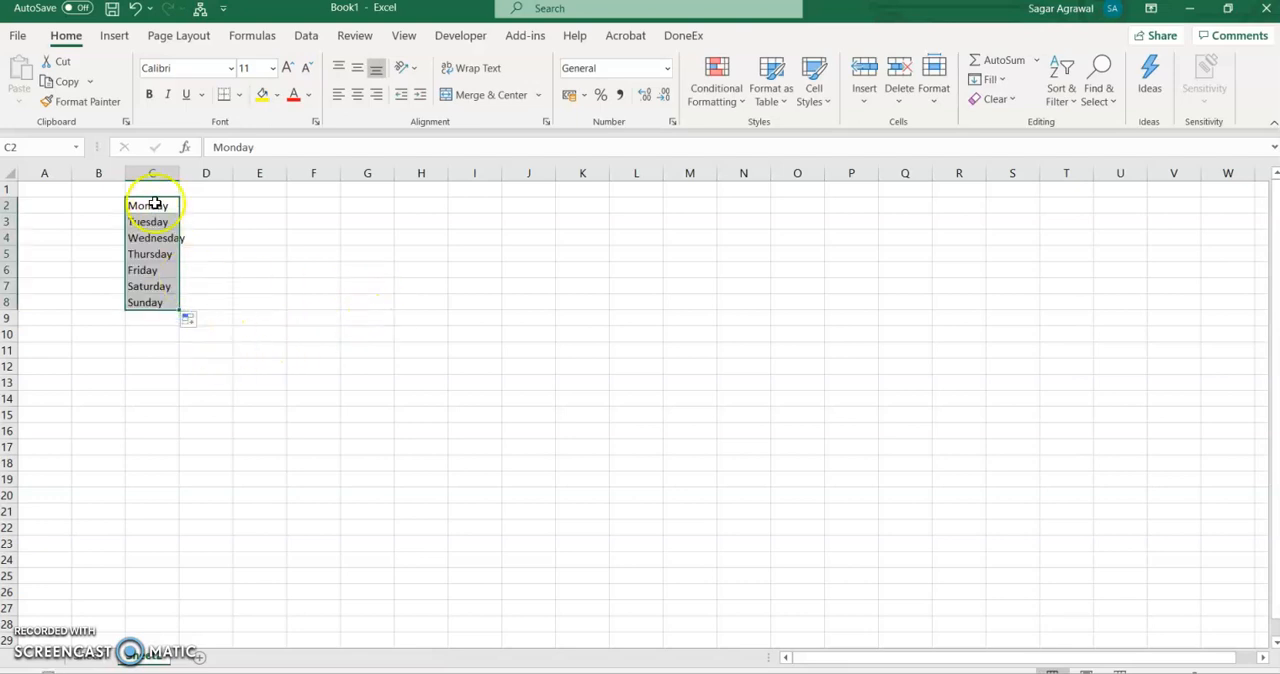
double_click(179, 173)
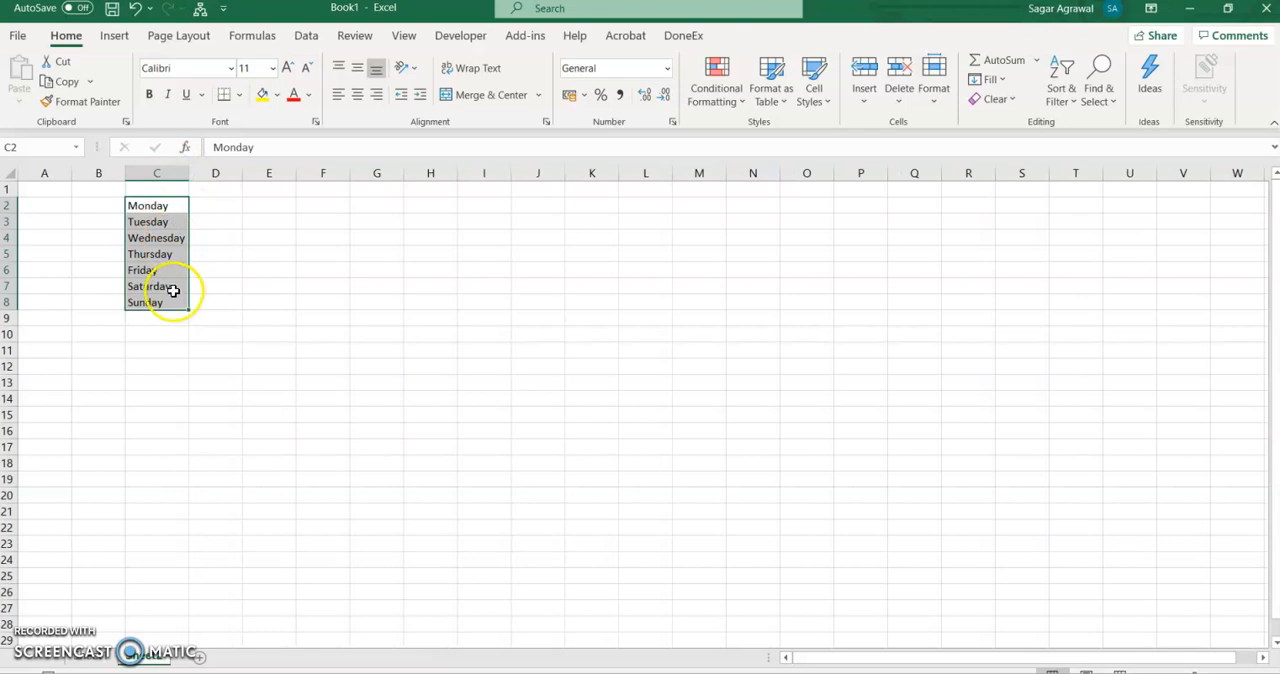
- Add a List data validation to the first Day cell, C4, in the time table, with source =Sheet2!$C$2:$C$8
left_click(106, 660)
left_click(158, 239)
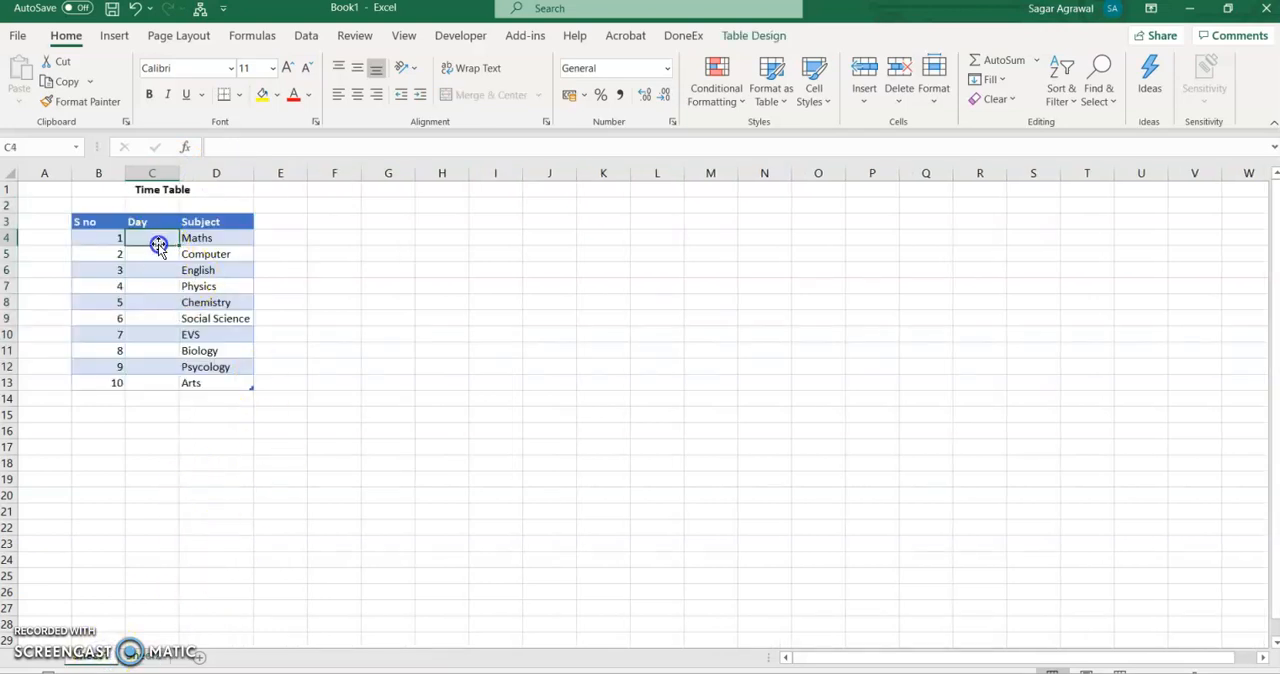
left_click(142, 658)
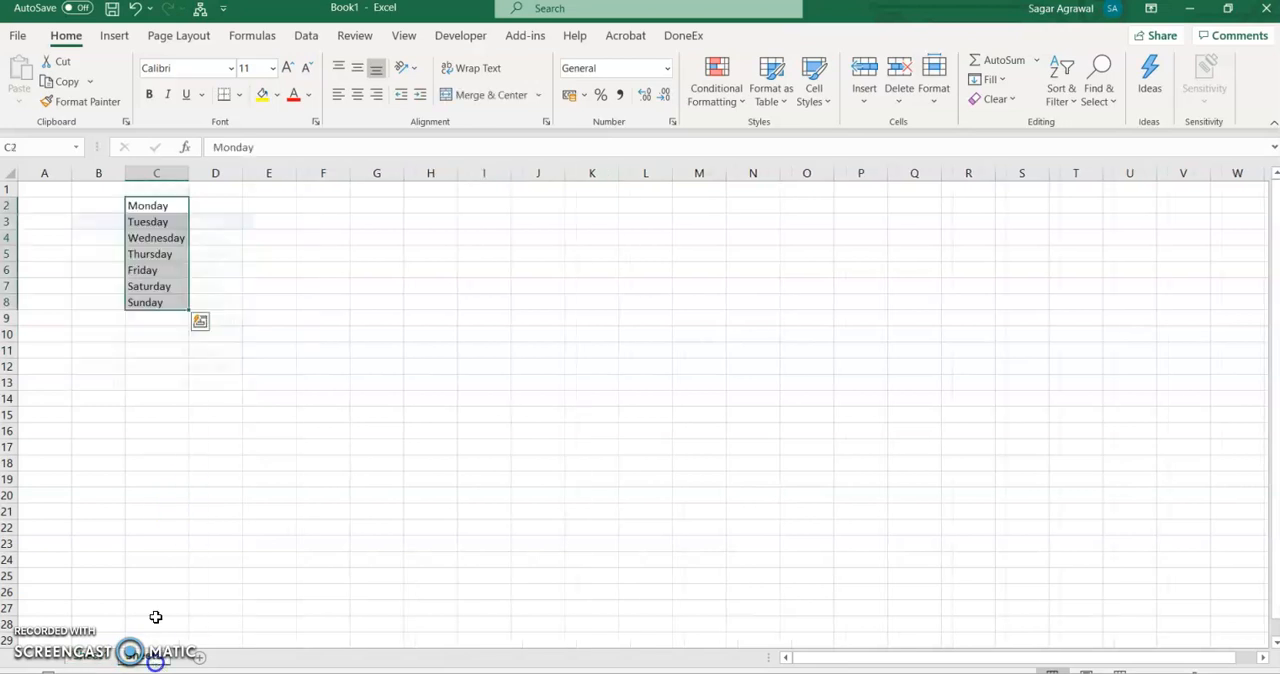
left_click(88, 662)
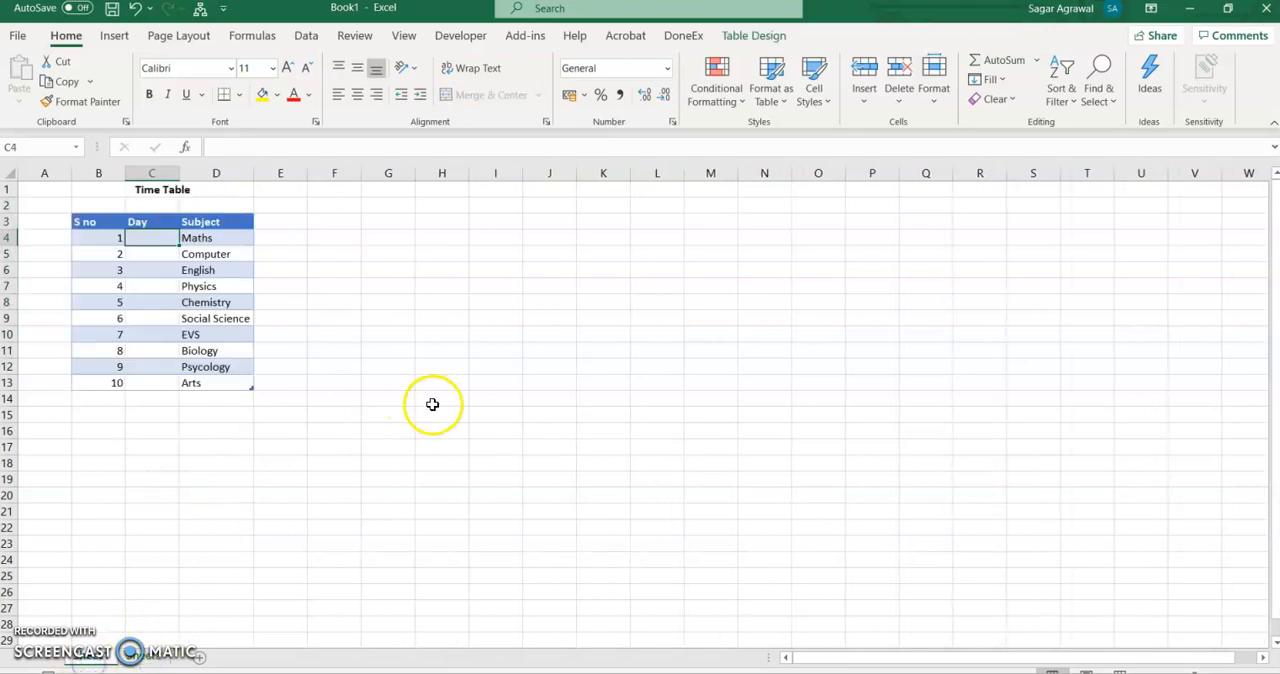
left_click(306, 35)
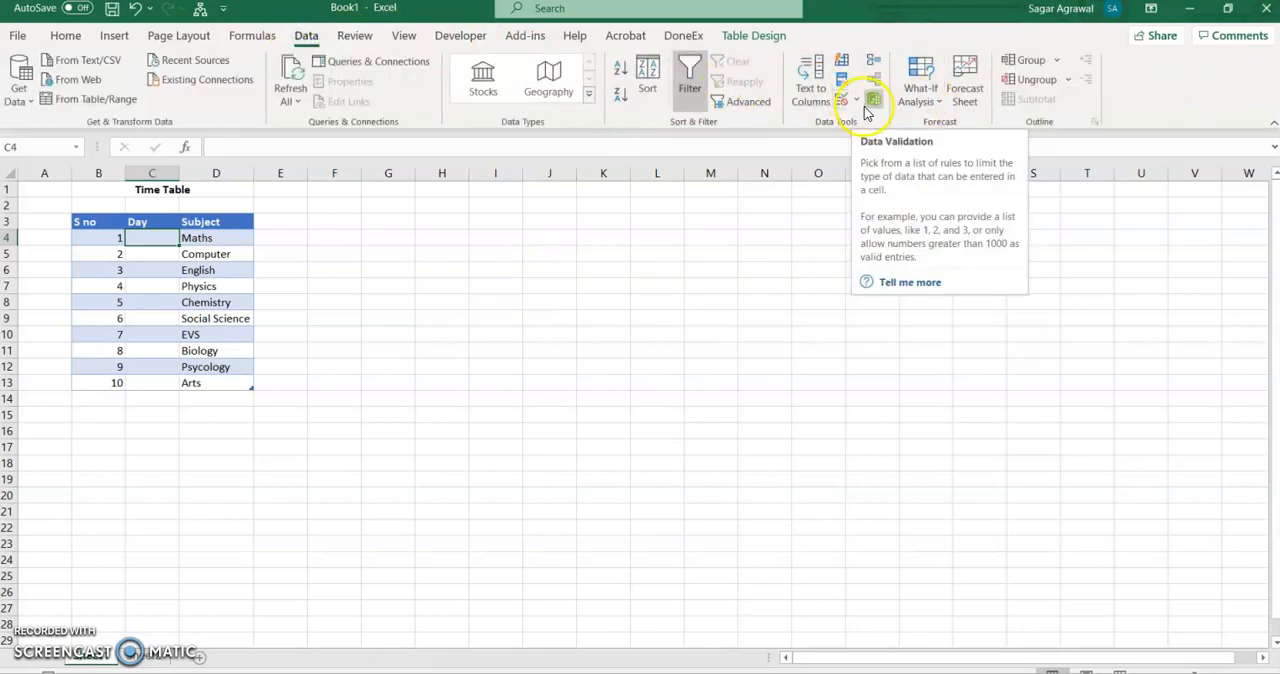
left_click(856, 103)
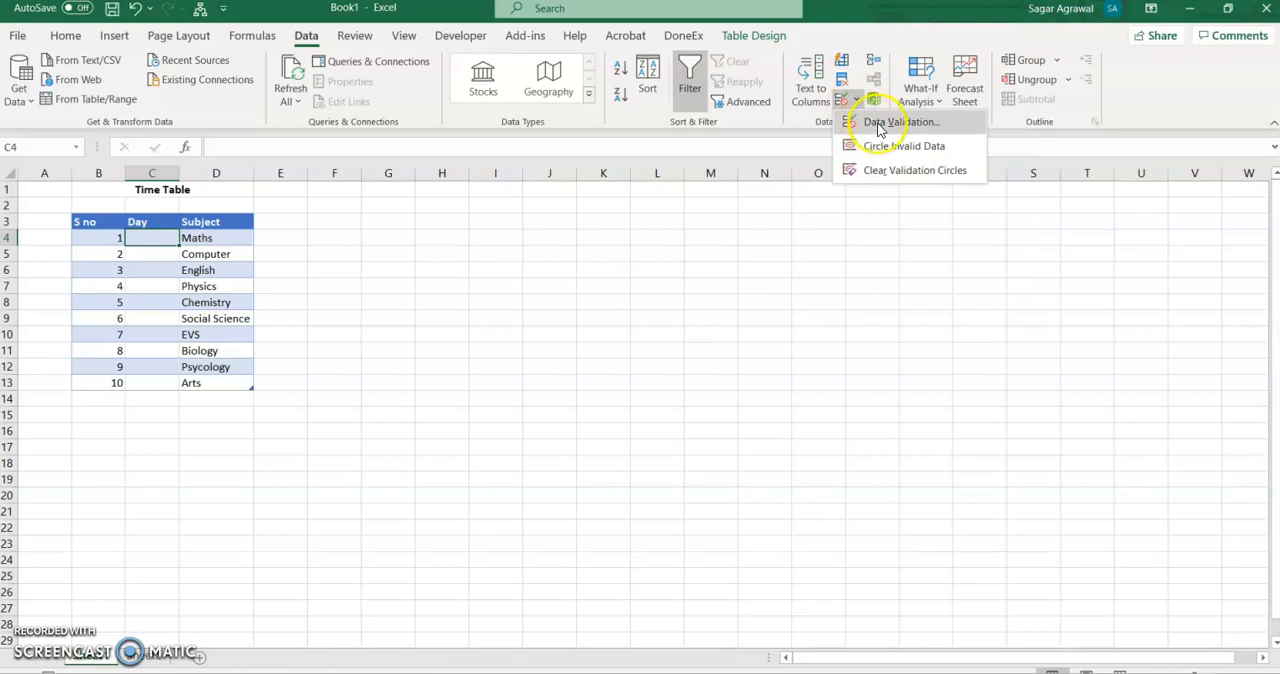
left_click(870, 123)
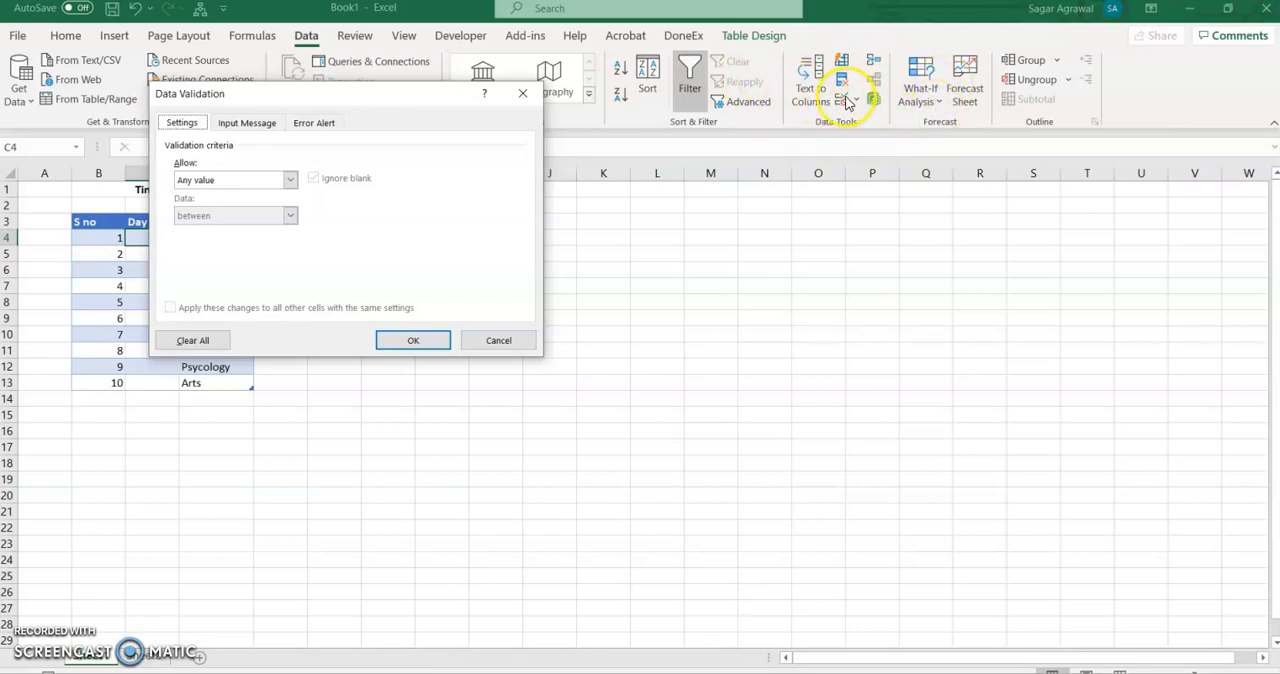
left_click(290, 180)
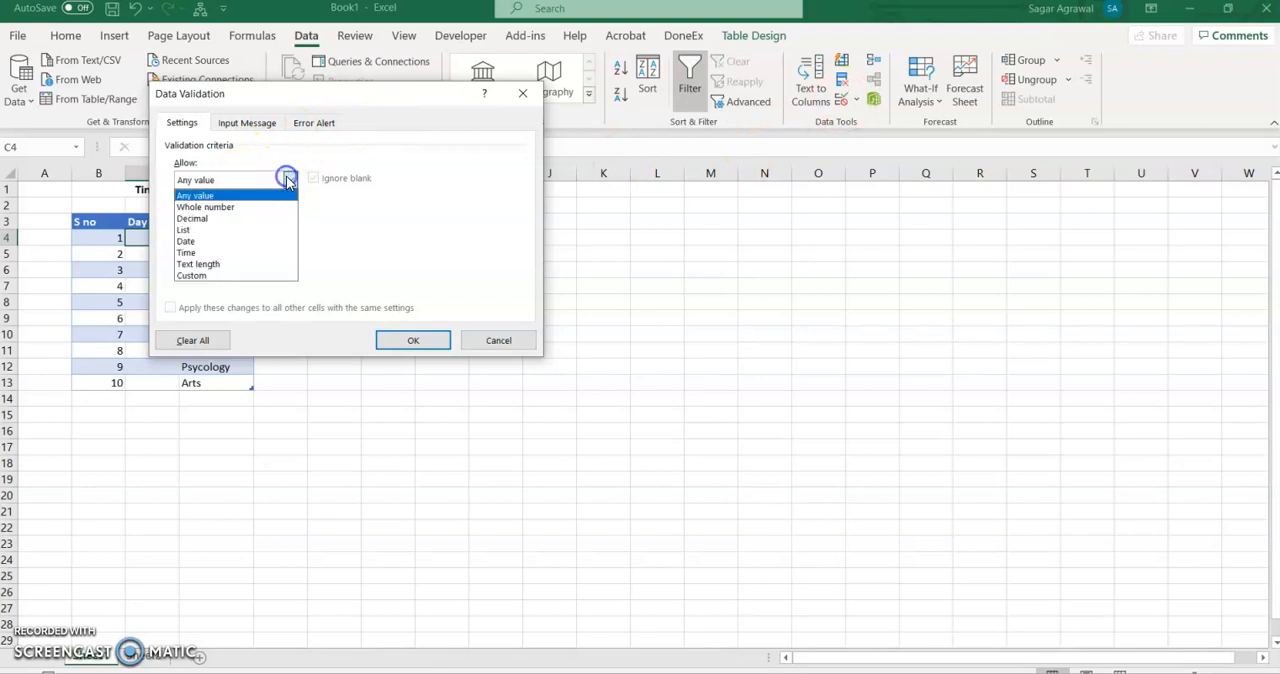
left_click(200, 230)
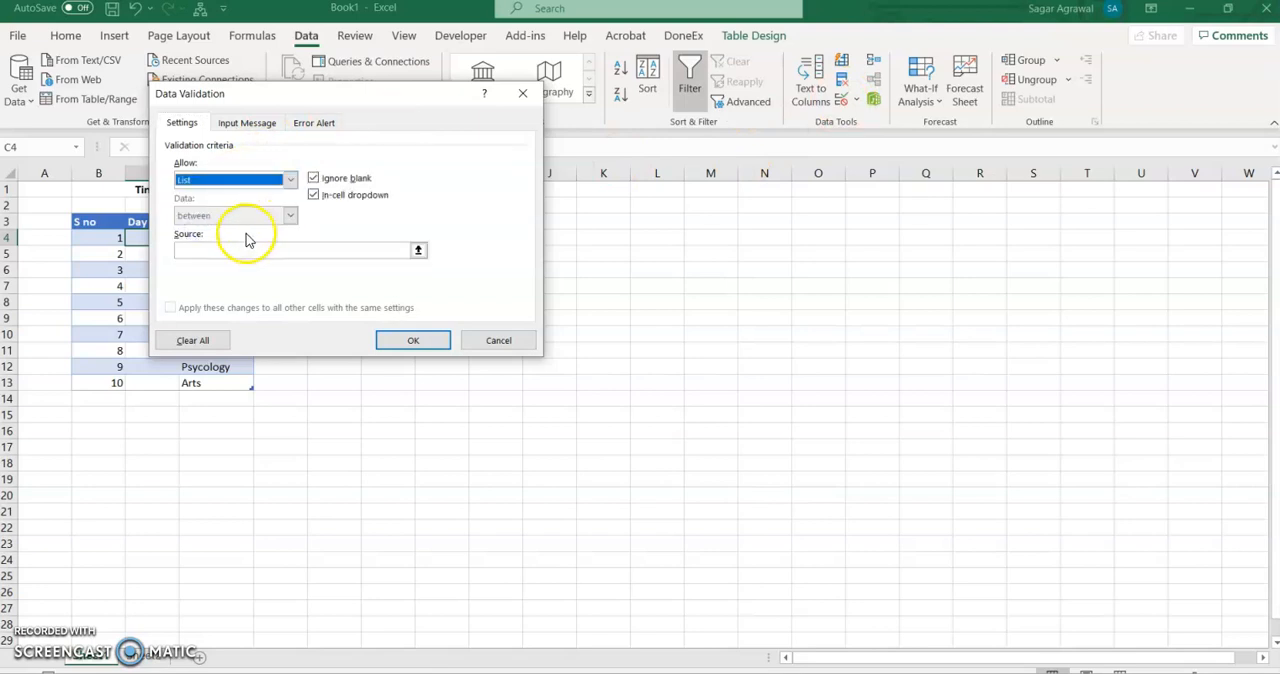
left_click(245, 248)
left_click(141, 660)
left_click_drag(131, 206, 138, 303)
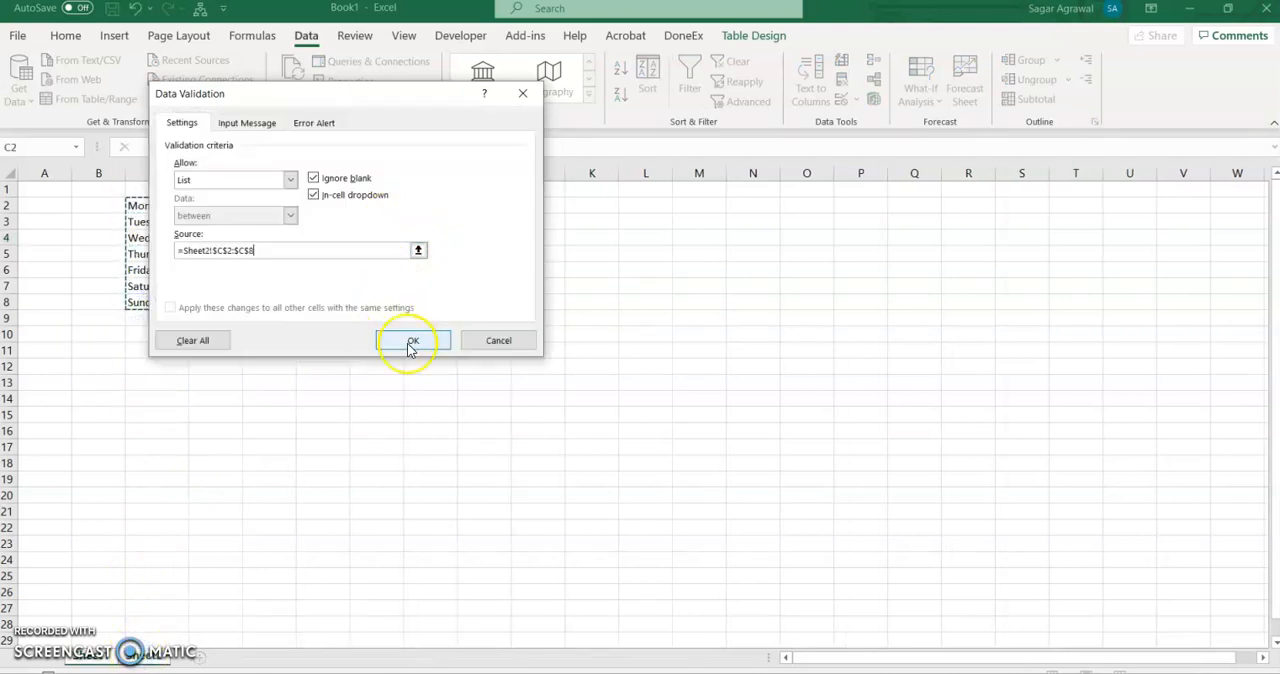
left_click(411, 343)
- Try the drop-down in C4 by choosing Wednesday, and clear the cell again
left_click(163, 245)
left_click(186, 238)
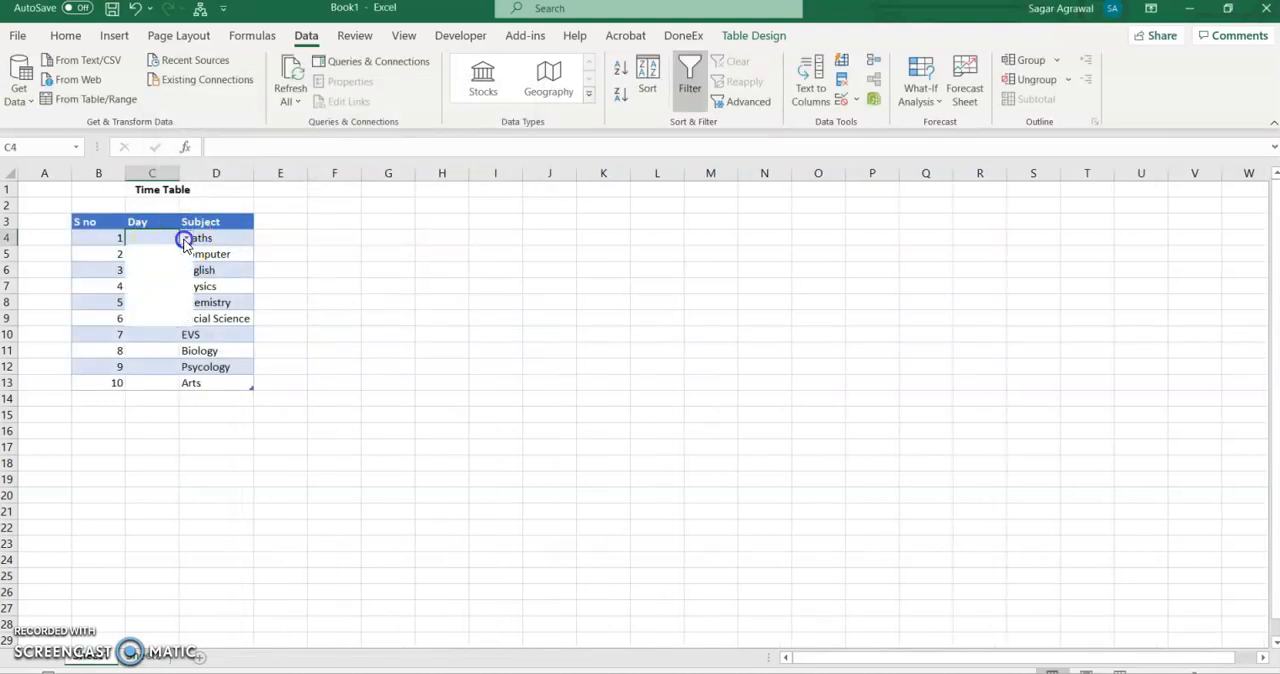
left_click(164, 275)
left_click(172, 256)
left_click(170, 239)
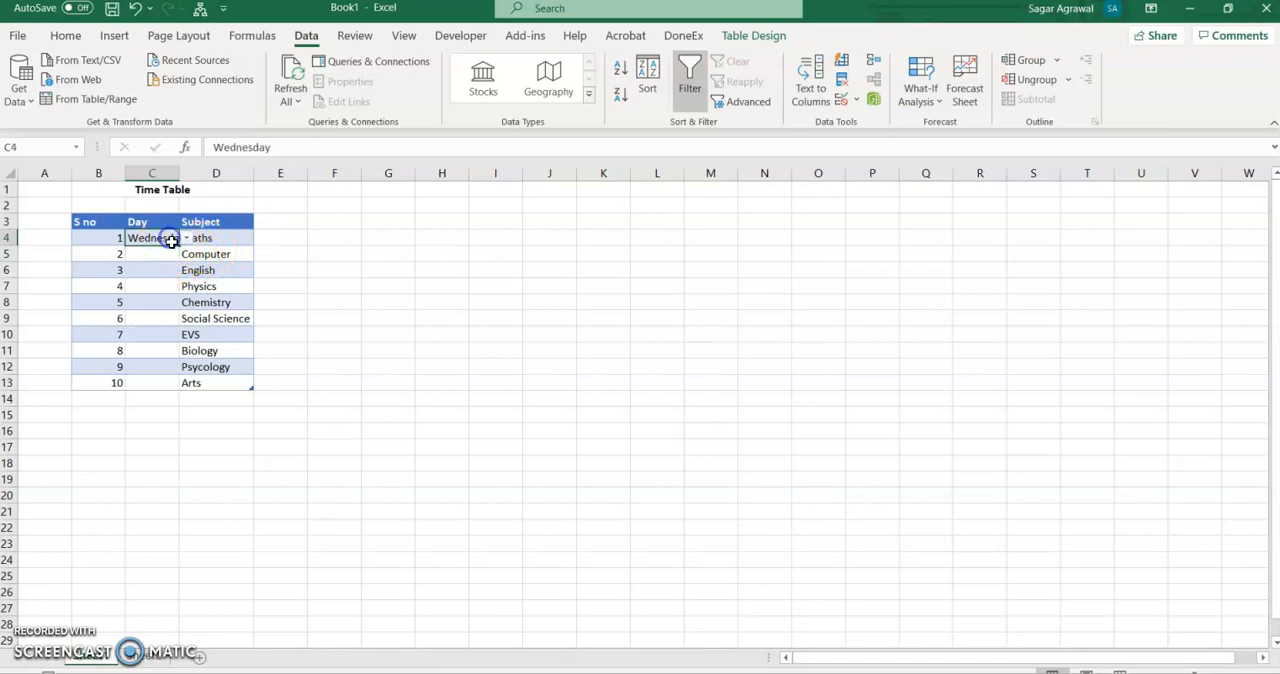
mouse_move(175, 257)
left_mouse_down()
mouse_move(170, 375)
mouse_move(176, 241)
left_mouse_up()
key("Delete")
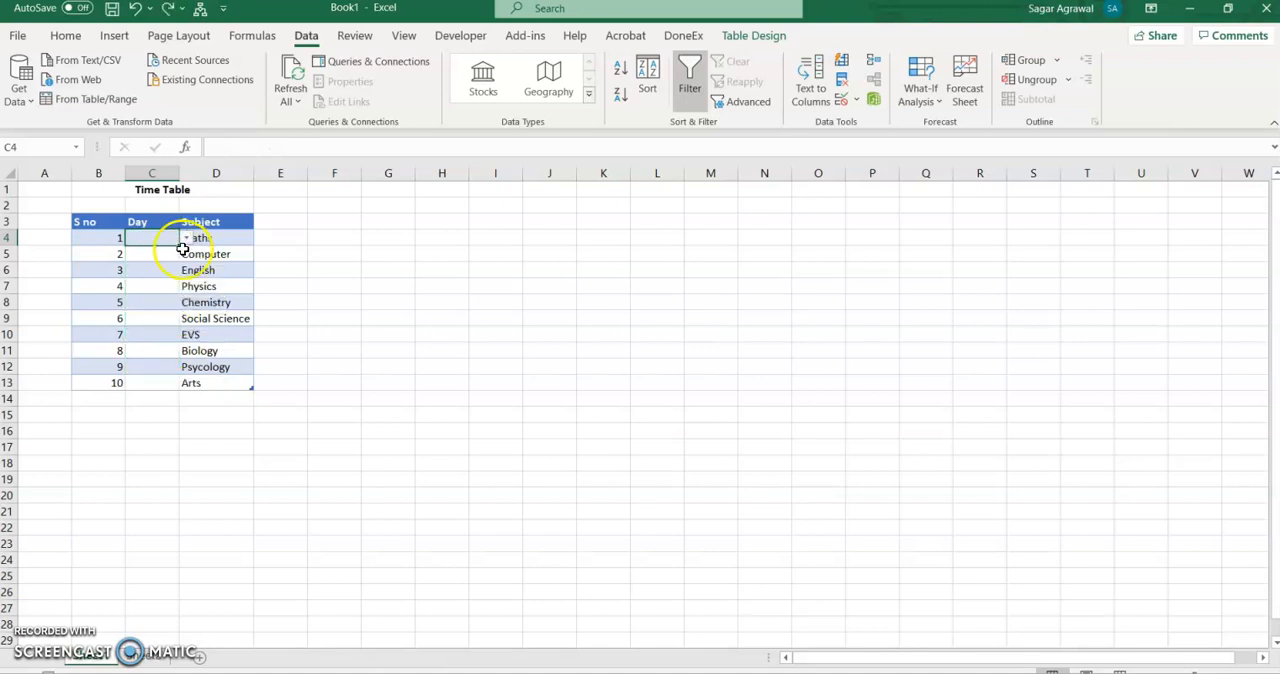
- Copy the C4 drop-down down the Day column to C13, and choose Wednesday for Maths and Tuesday for Computer
left_click_drag(179, 246, 171, 391)
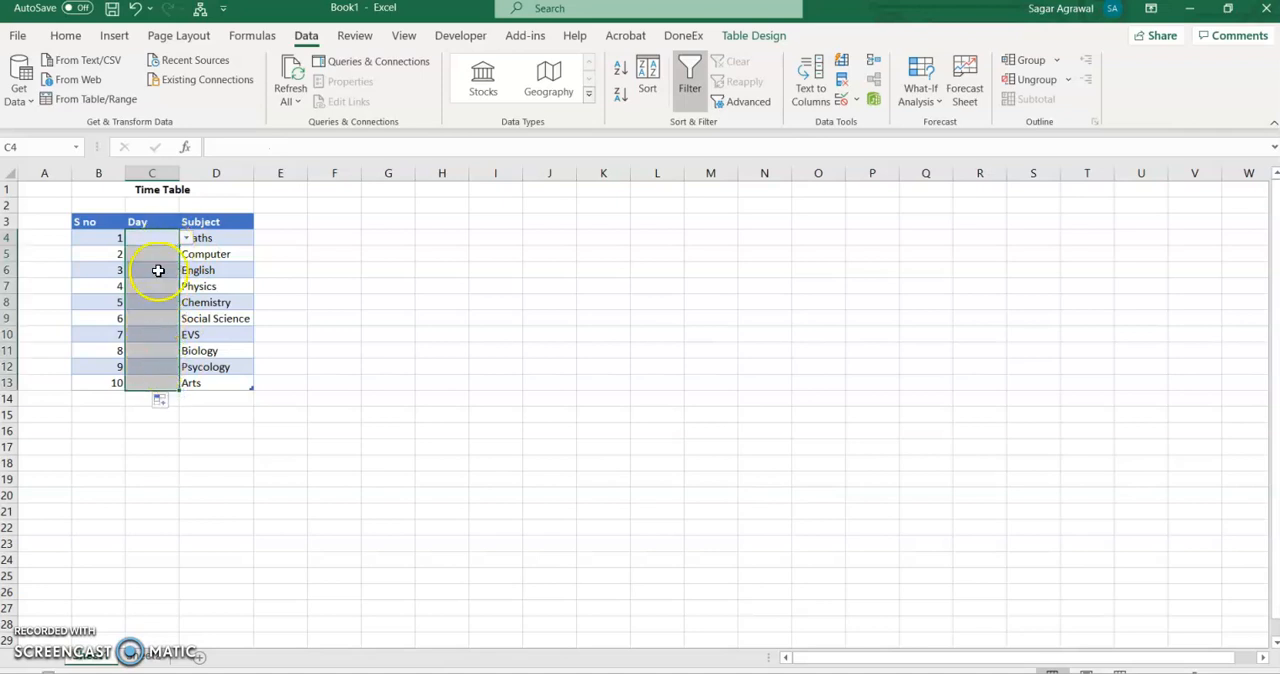
left_click(152, 240)
left_click(186, 238)
left_click(171, 274)
left_click(162, 254)
left_click(186, 254)
left_click(163, 279)
- Choose Sunday as the day for English, and Friday for both Physics and Chemistry
left_click(158, 271)
left_click(189, 270)
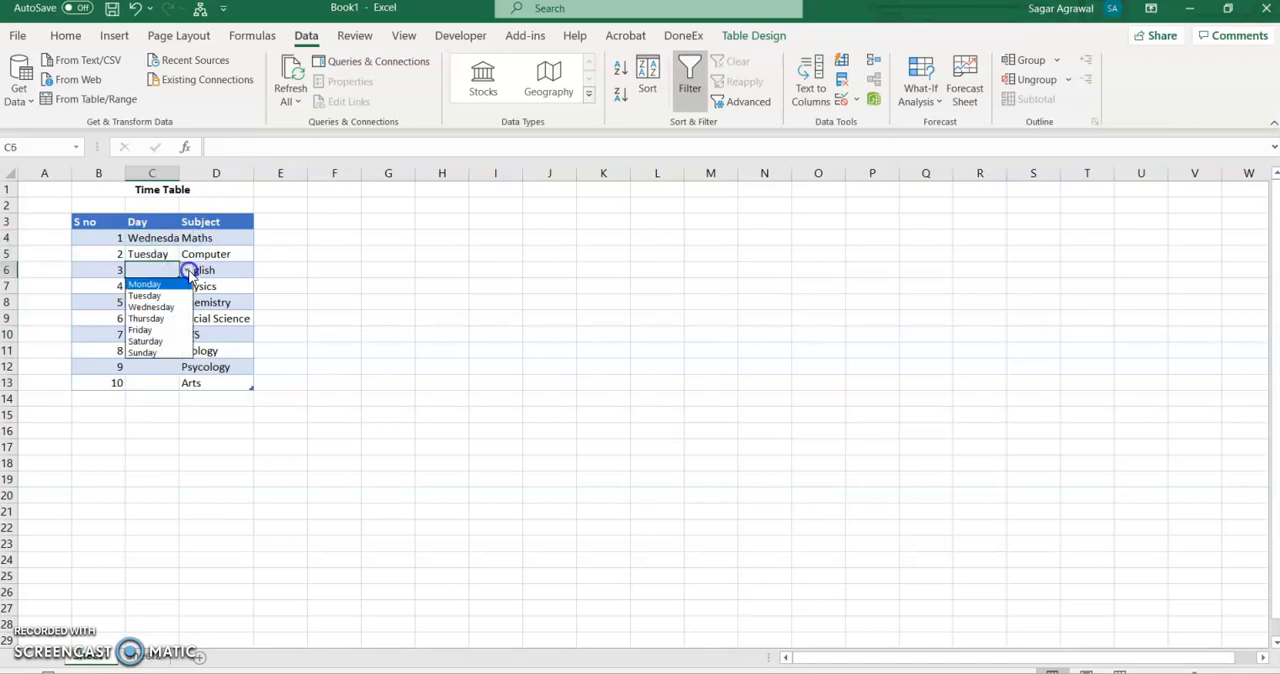
left_click(168, 352)
left_click(157, 289)
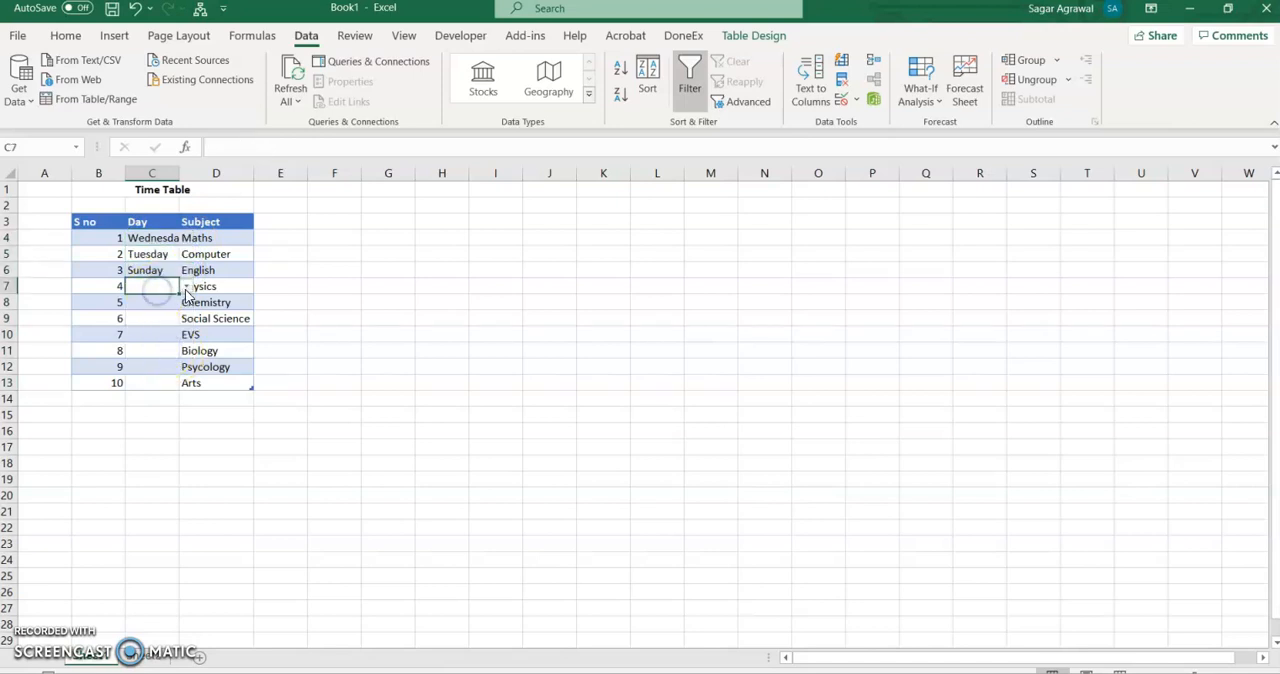
left_click(186, 287)
left_click(157, 345)
left_click(165, 302)
left_click(186, 302)
left_click(159, 357)
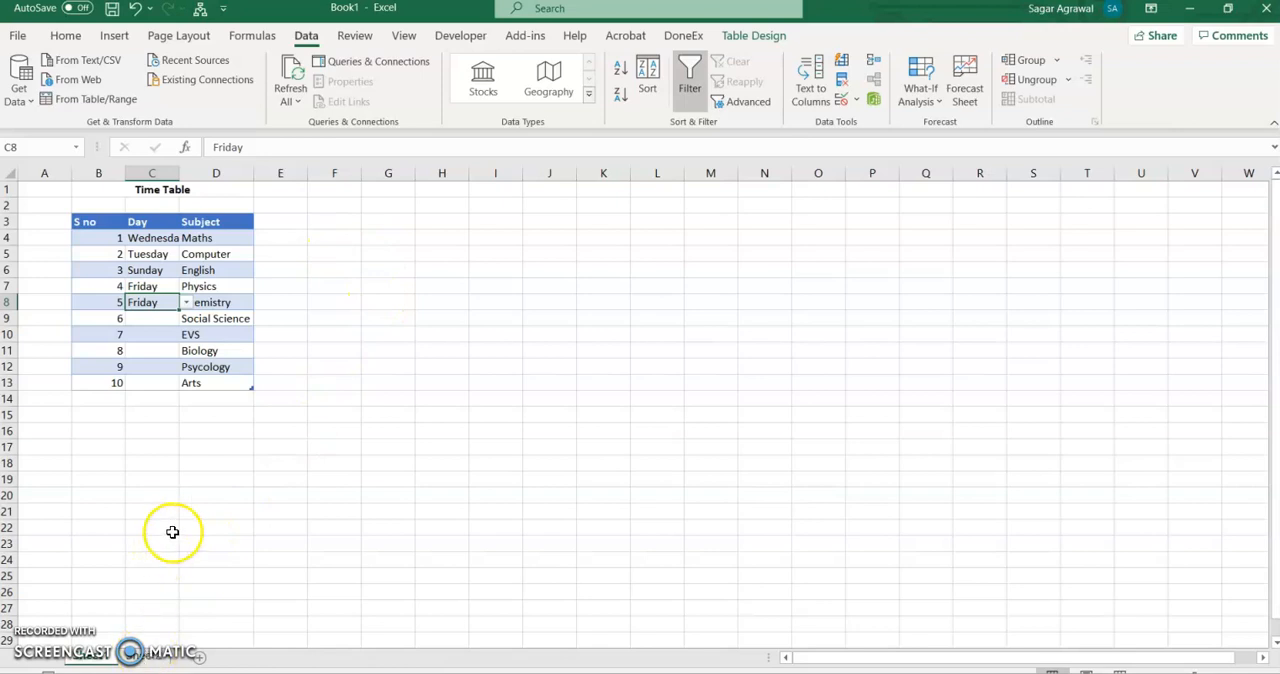
- Undo the day choices and the drop-down validation in the Day column
key("ctrl+z")
key("ctrl+z")
key("ctrl+z")
key("ctrl+z")
key("ctrl+z")
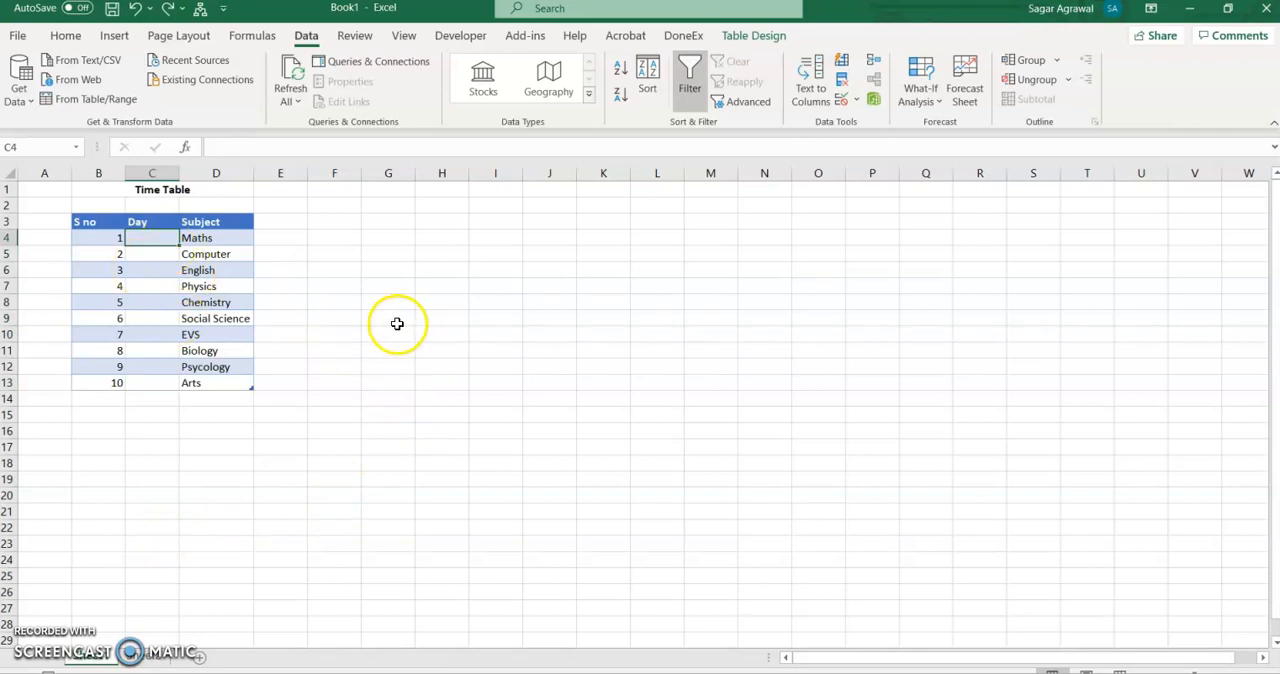
left_click(857, 101)
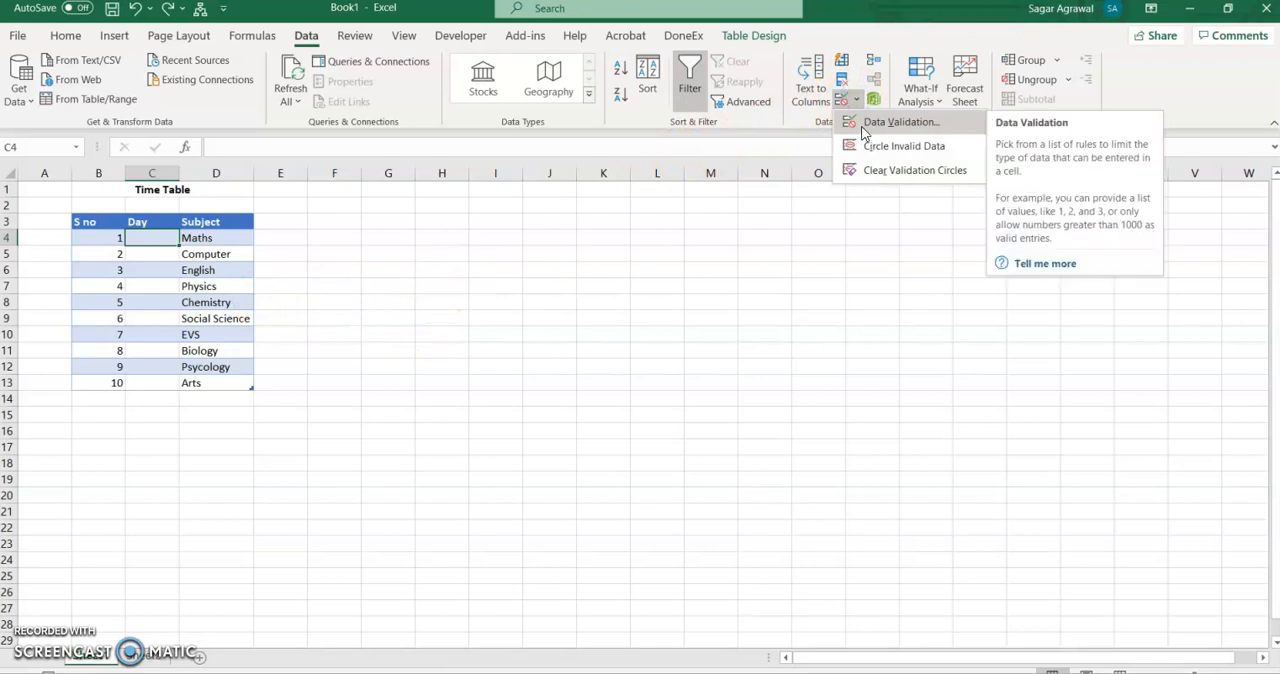
key("Escape")
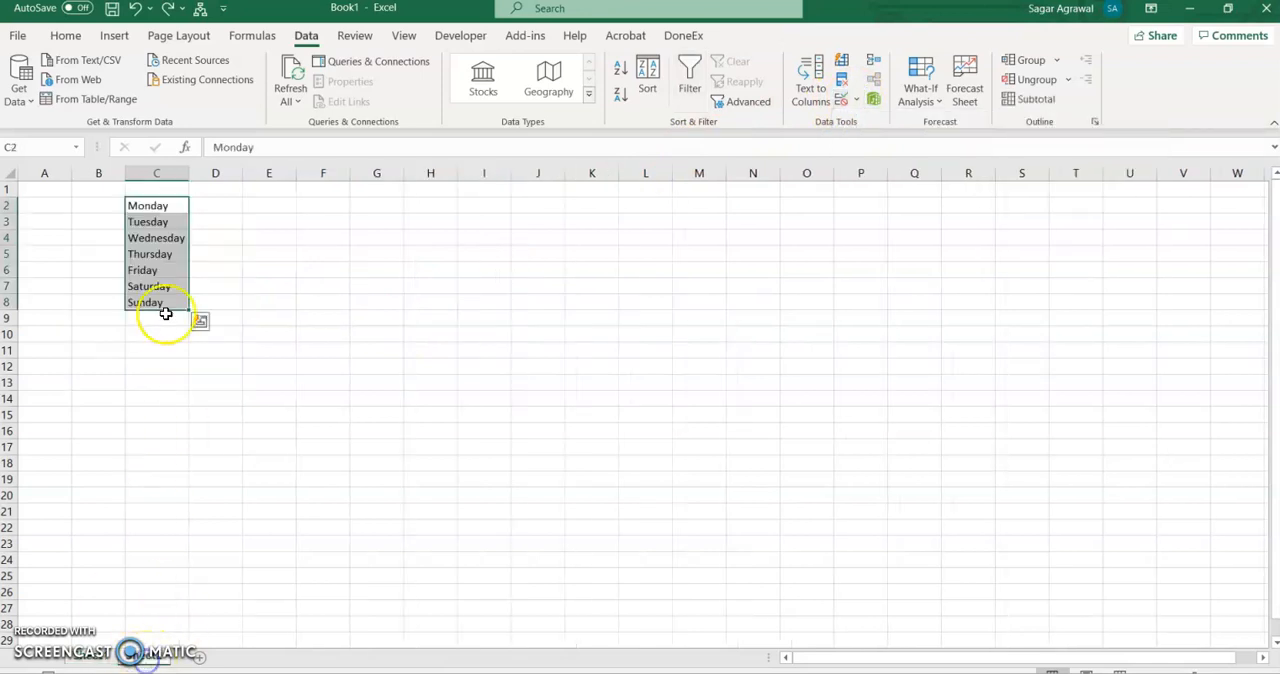
left_click(105, 658)
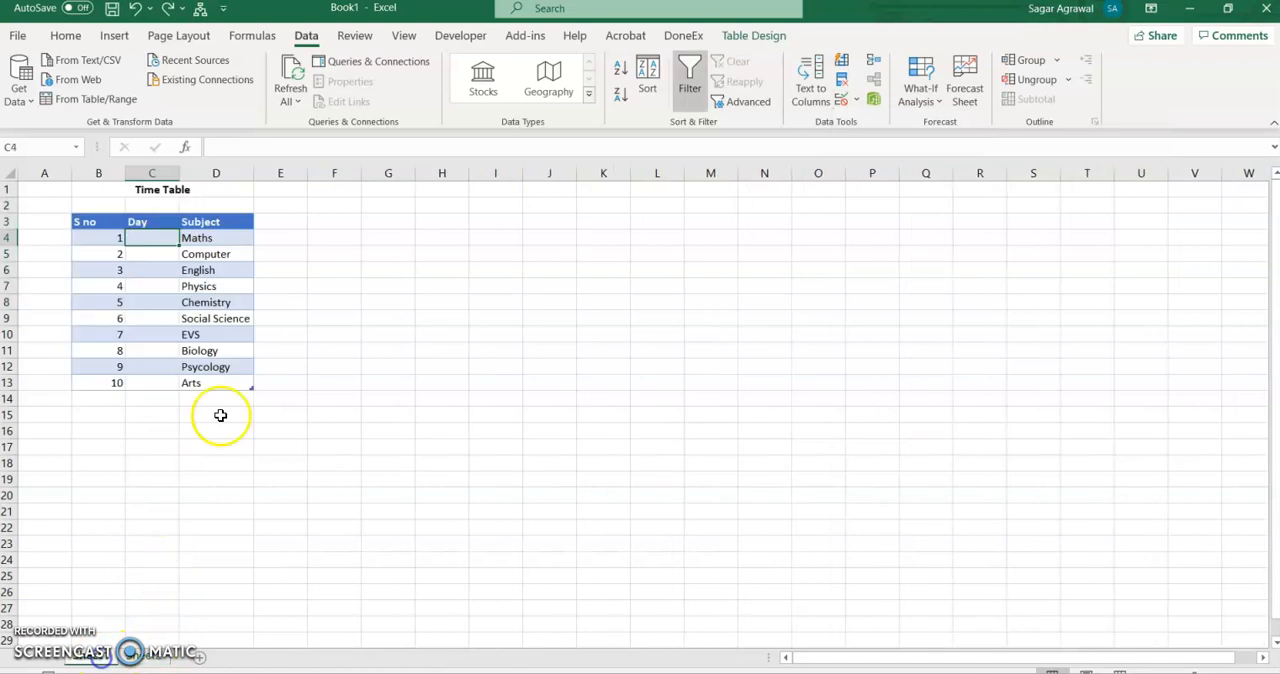
- Apply list data validation to C4 with the source Monday,Tuesday,Wednesday, Thrusday, Friday, Saturday, Sunday
left_click(856, 99)
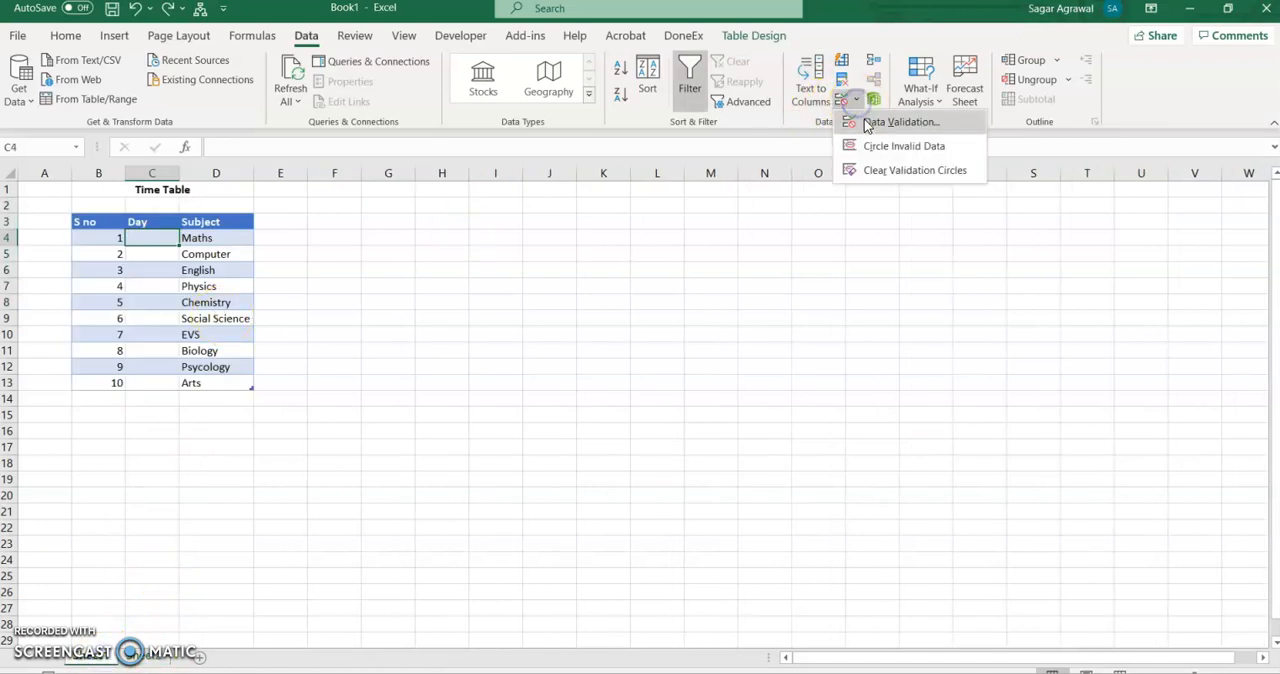
left_click(867, 123)
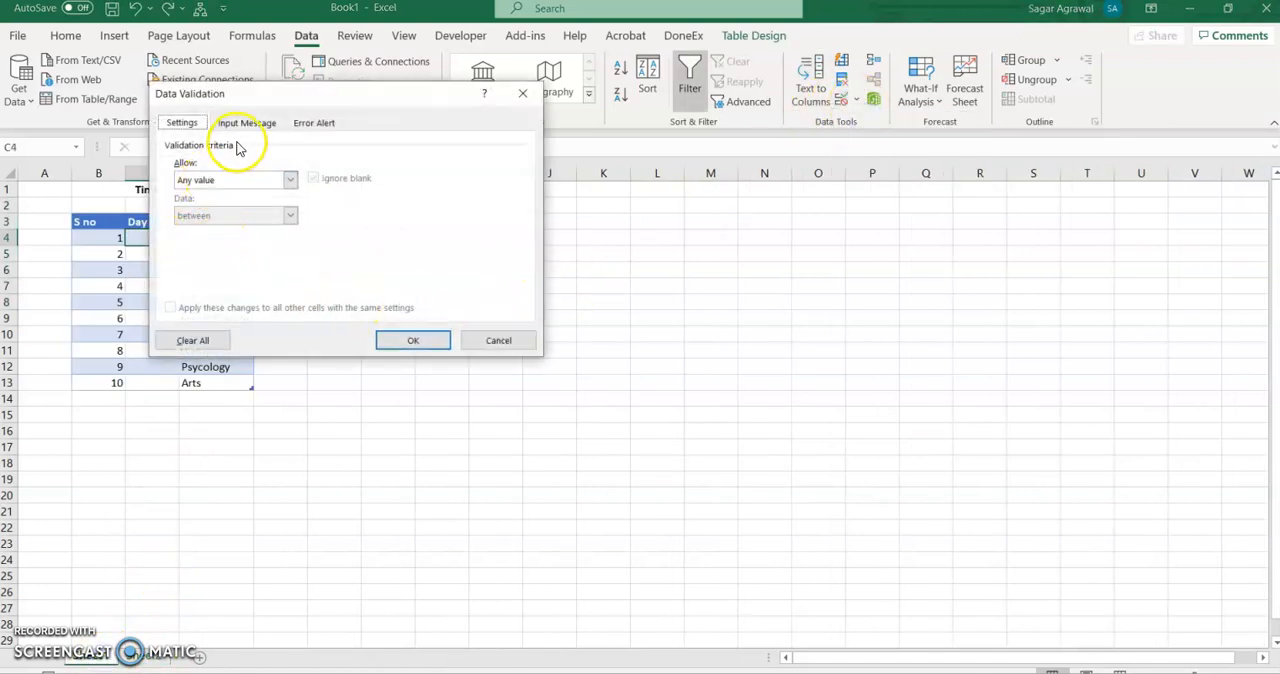
left_click(290, 179)
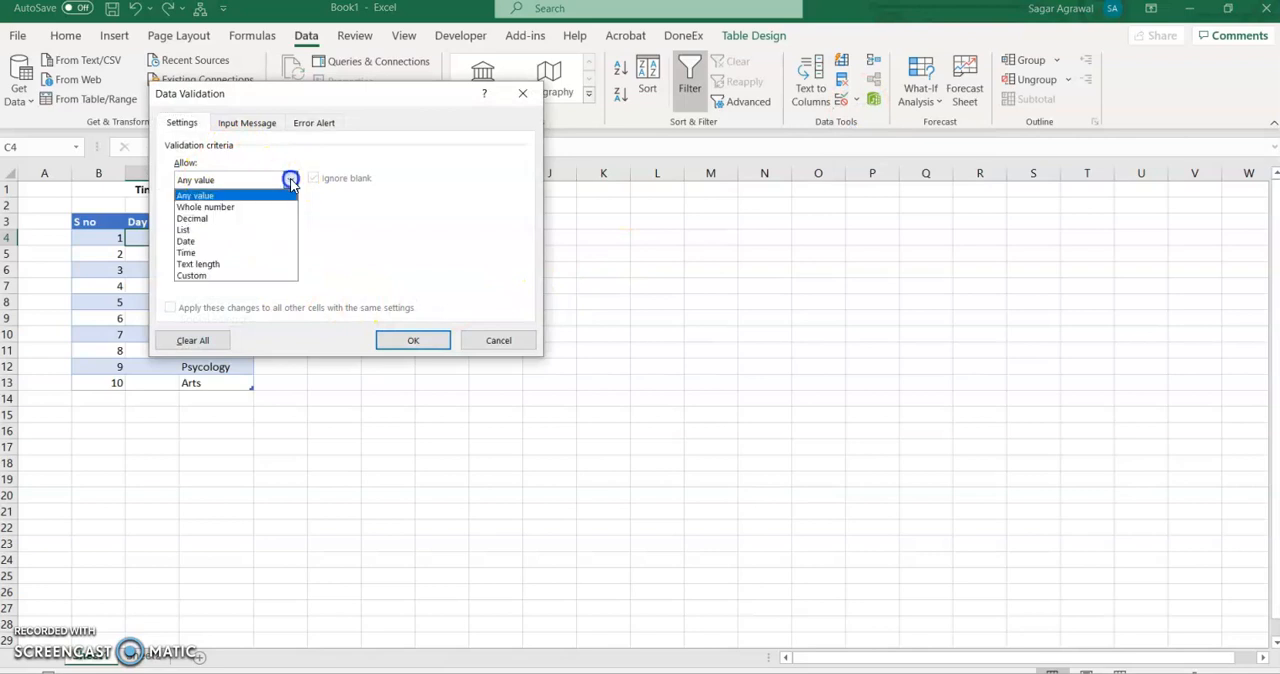
left_click(193, 229)
left_click(195, 250)
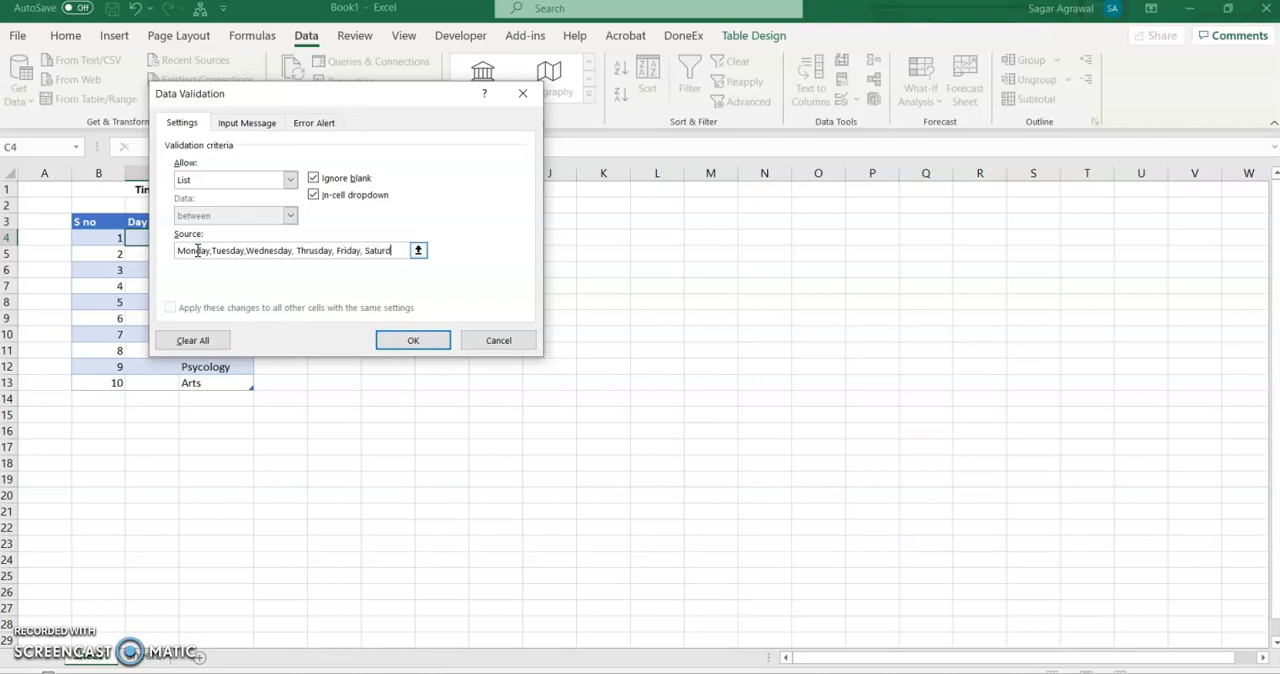
type(", Sund")
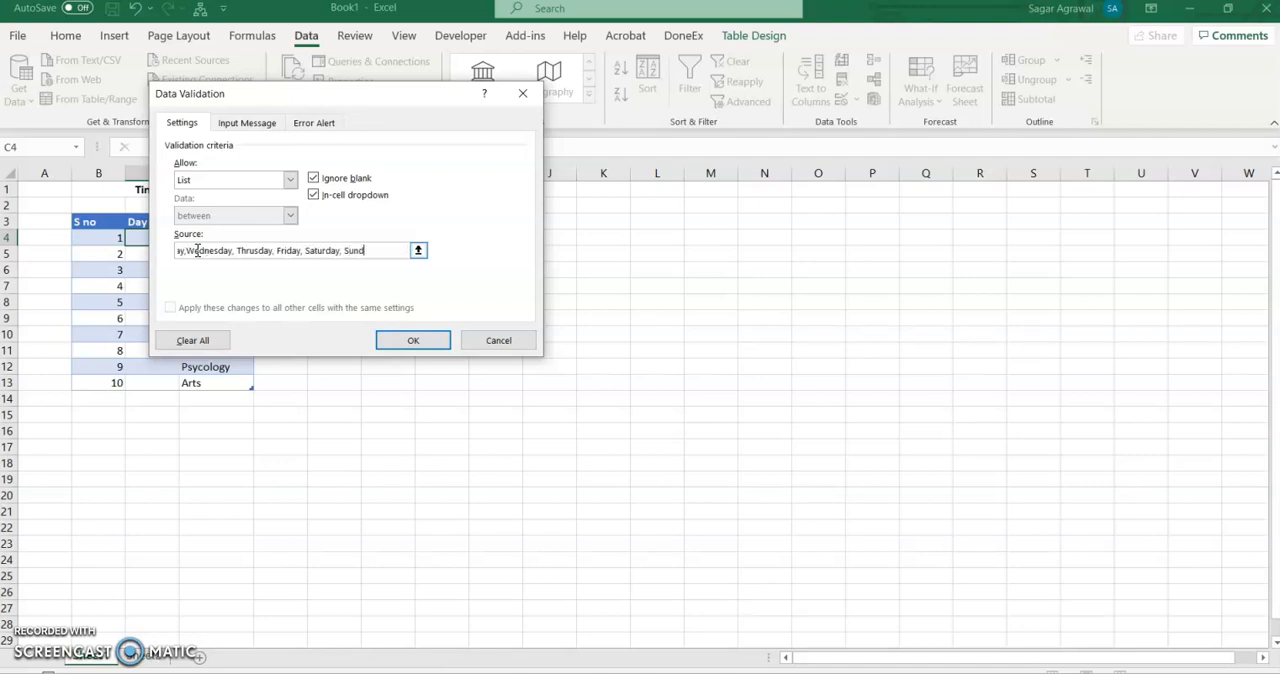
type("ay")
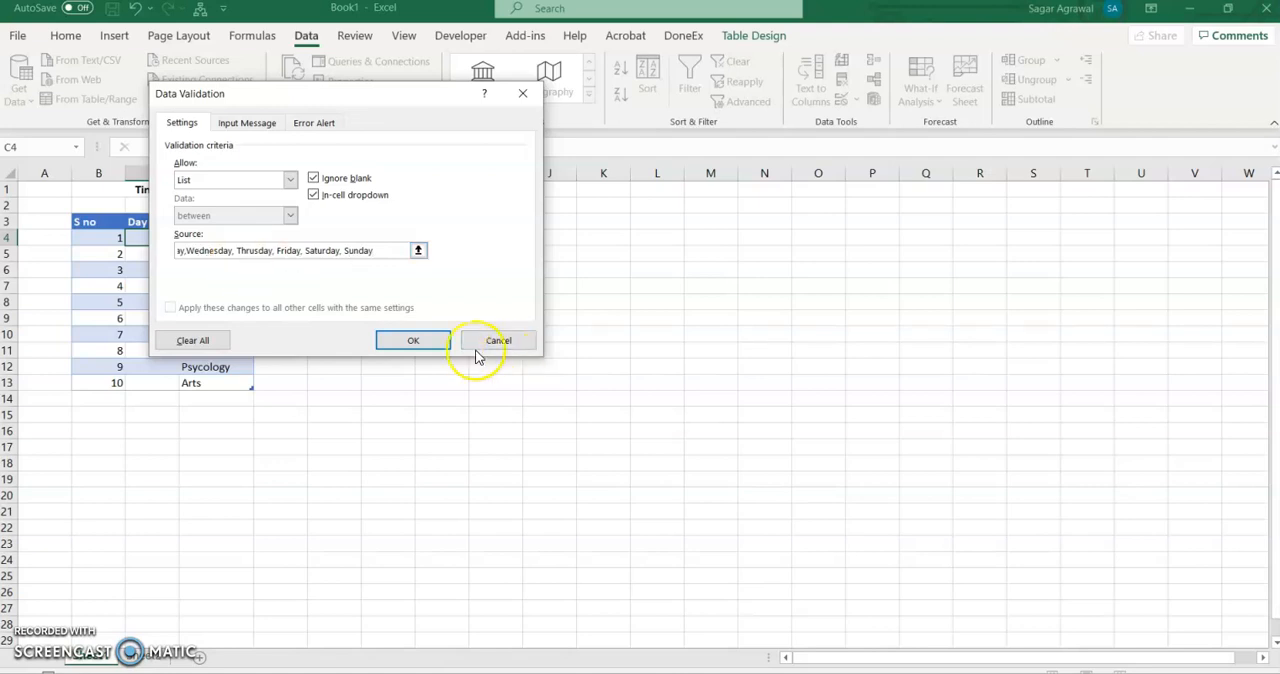
left_click(410, 340)
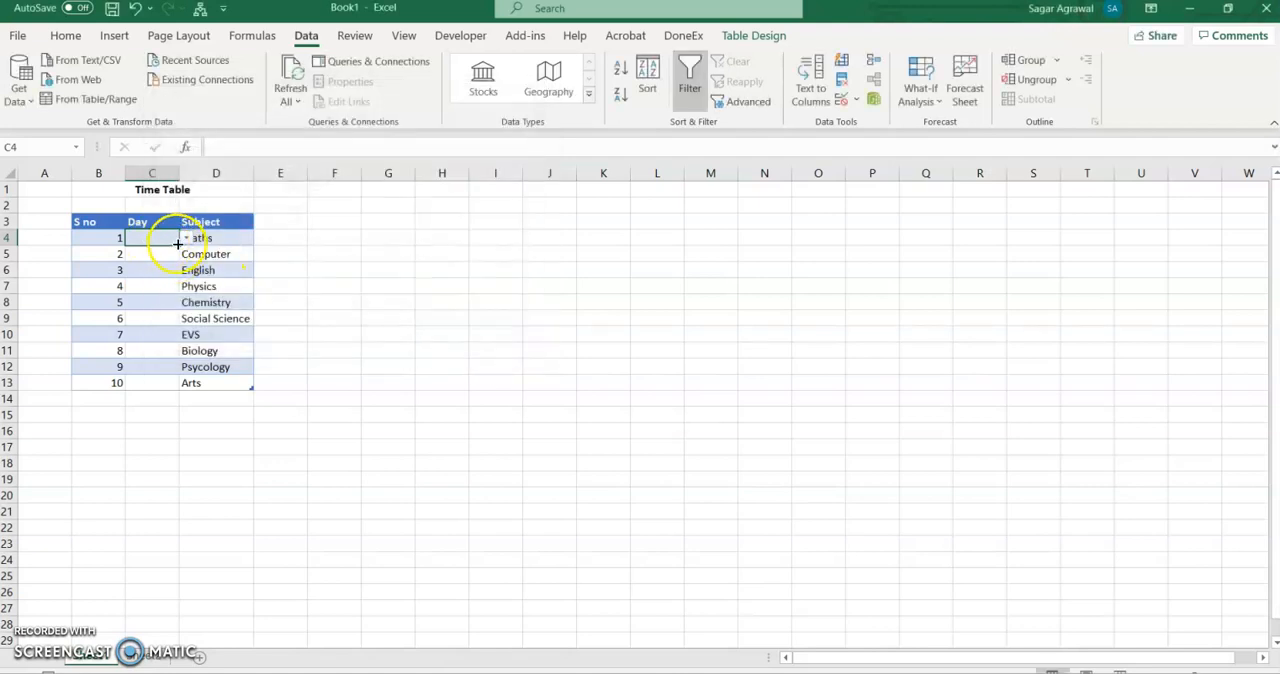
- Check the drop-down list in C4, and copy the cell's validation down the Day column to C13
left_click(185, 237)
left_click(320, 307)
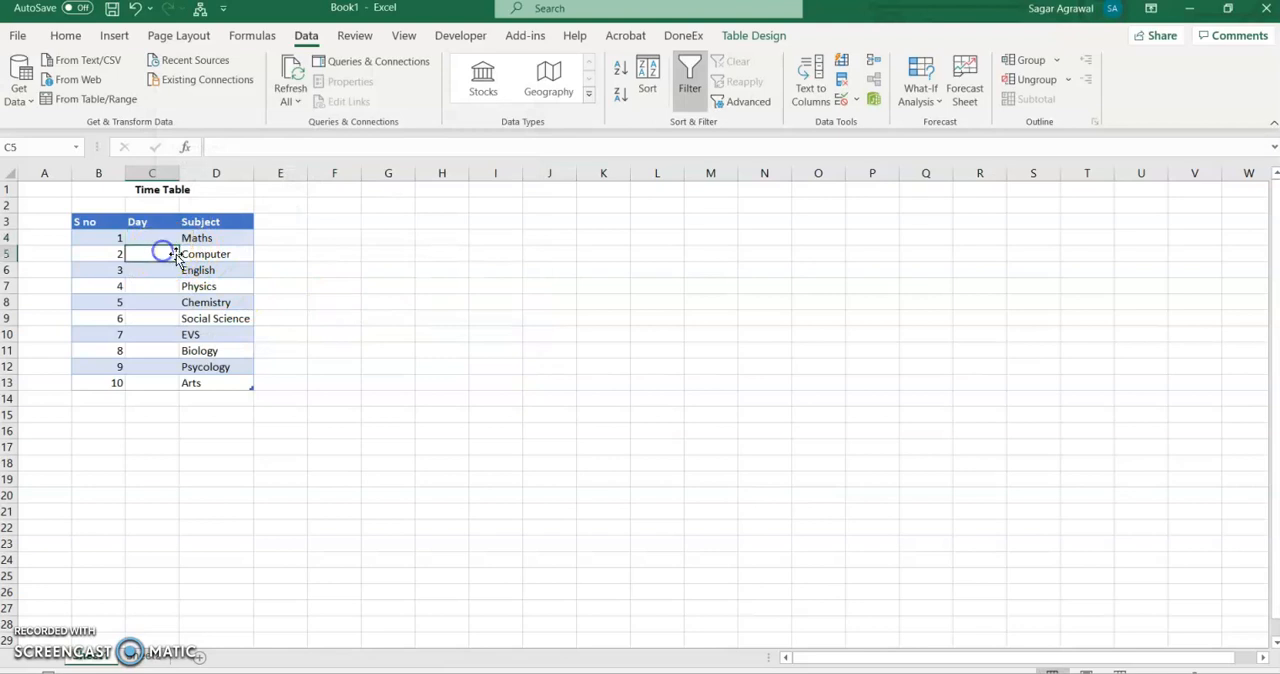
left_click_drag(179, 245, 171, 386)
- Check the Day cells one after another from C4 downward for the drop-down list
left_click(164, 243)
left_click(165, 256)
left_click(161, 273)
left_click(154, 286)
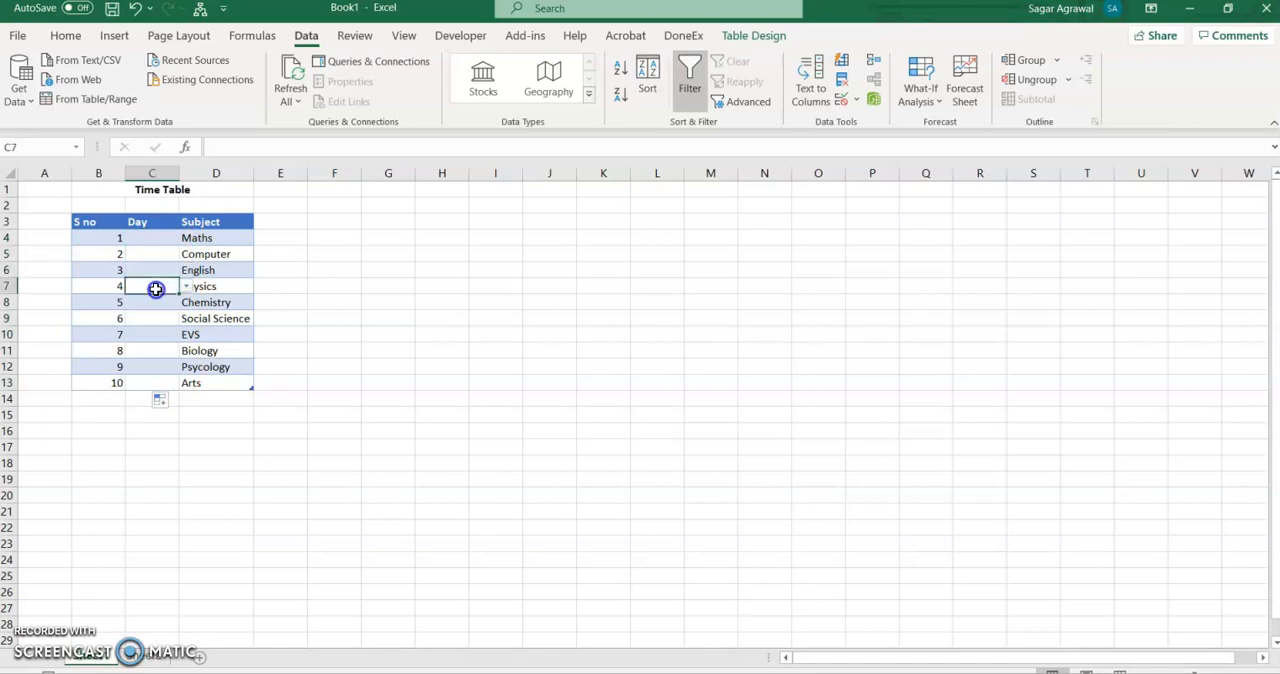
left_click(155, 305)
left_click(155, 319)
left_click(155, 334)
left_click(156, 349)
left_click(159, 362)
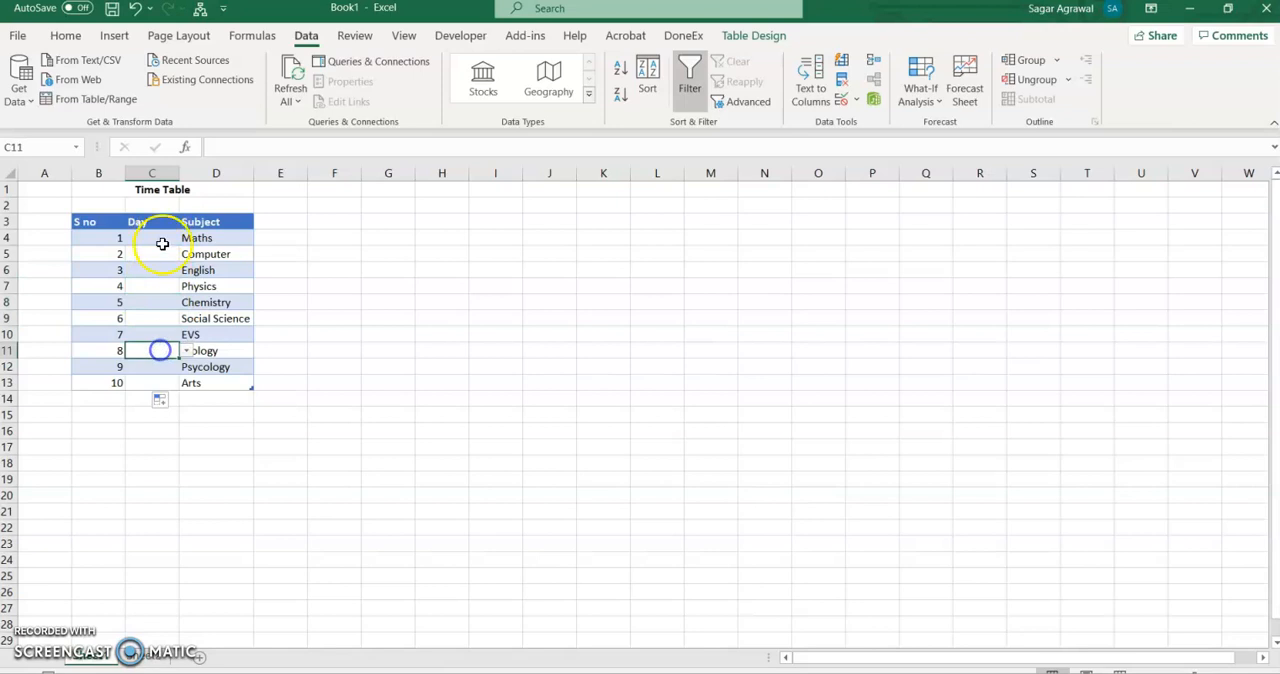
- Choose Friday as the day for Maths and Tuesday for Computer from their drop-down lists
left_click(158, 238)
left_click(186, 238)
left_click(172, 297)
left_click(160, 256)
left_click(185, 256)
left_click(148, 280)
- Choose Saturday as the day for English and Sunday for Physics from their drop-down lists
left_click(160, 270)
left_click(187, 271)
left_click(152, 340)
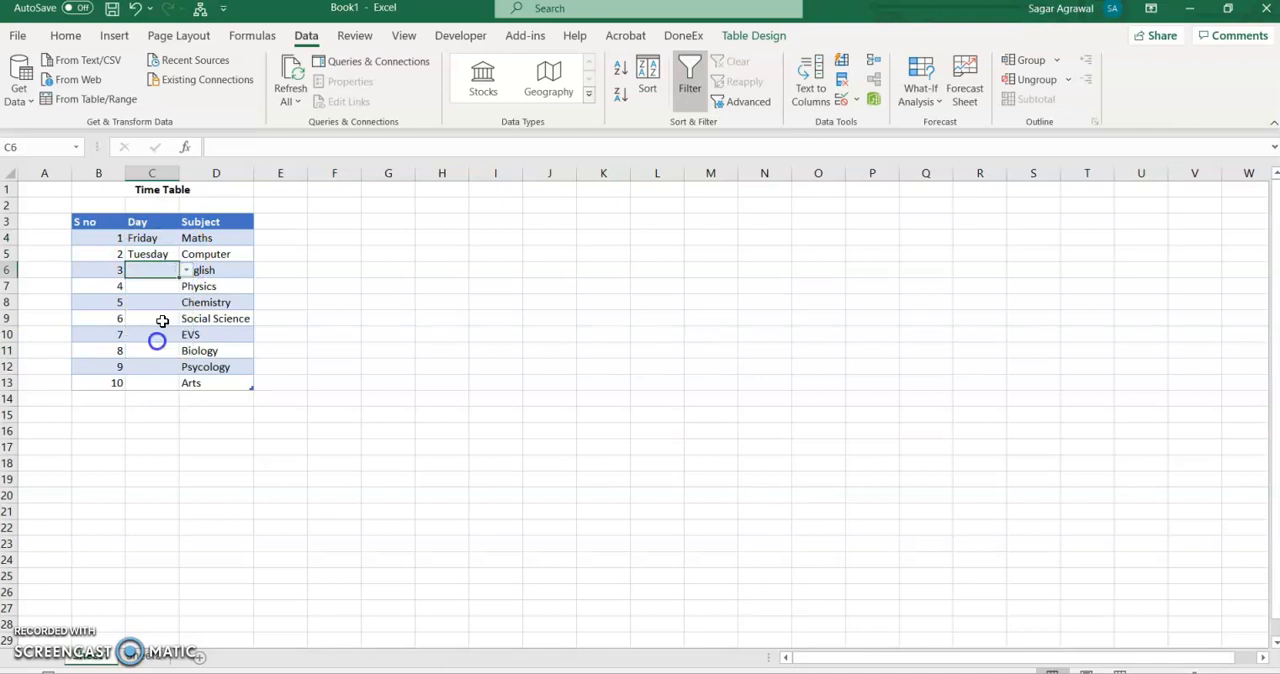
left_click(160, 287)
left_click(186, 287)
left_click(150, 368)
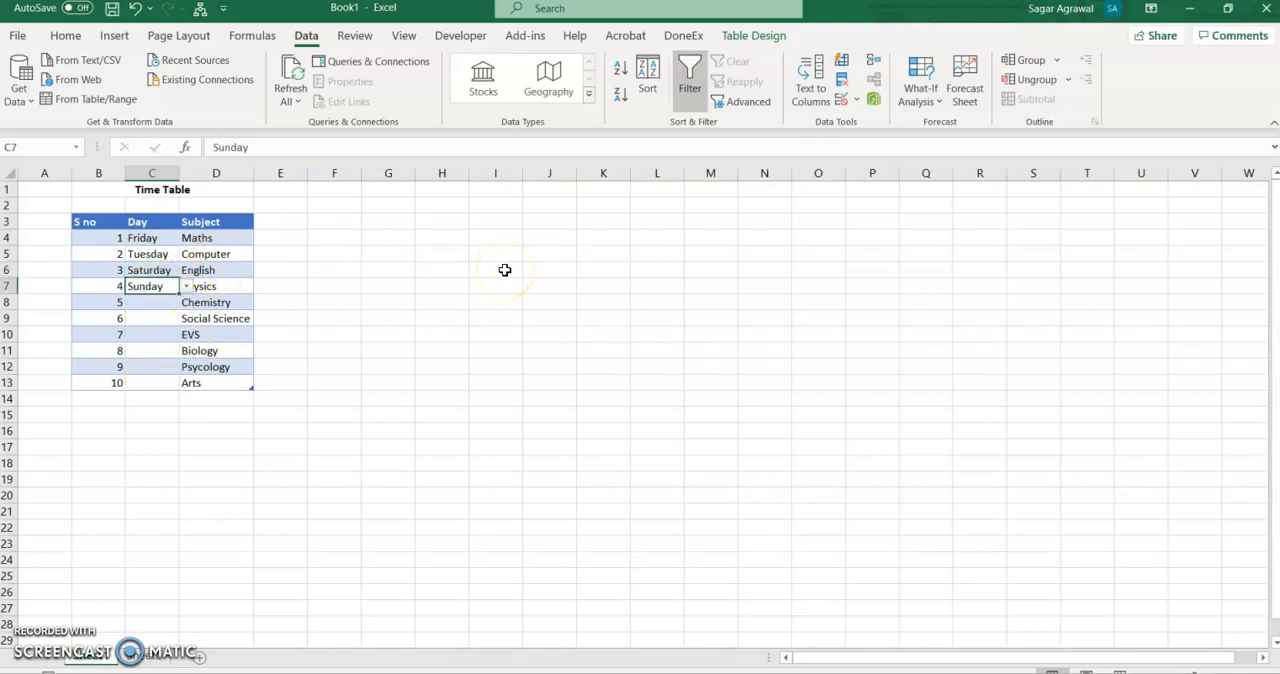